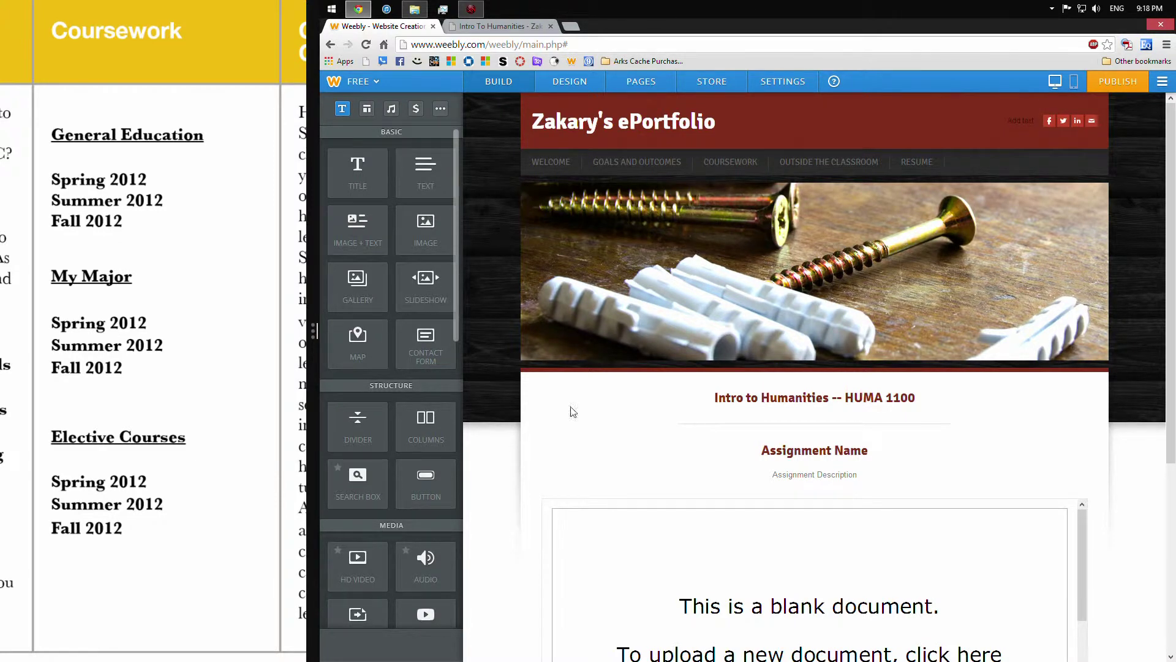
Review the portfolio's Welcome, Goals and Outcomes, and Coursework pages, ending on the Intro to Humanities course page.
scroll(1127, 440, down, 4)
scroll(1133, 457, up, 4)
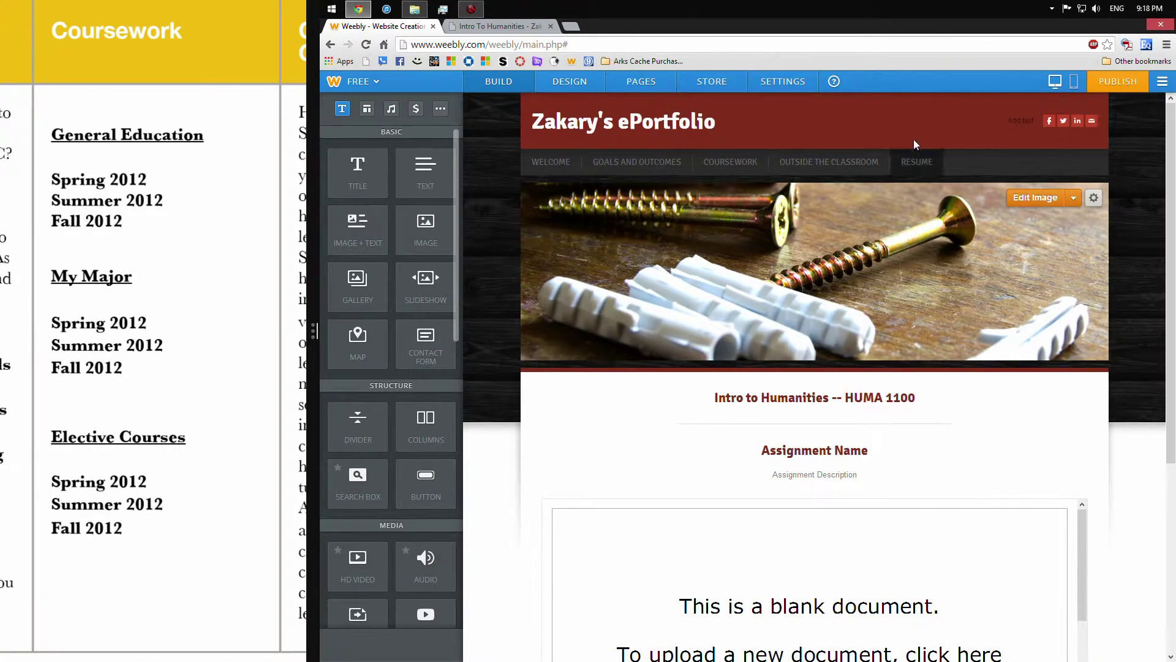
click(534, 165)
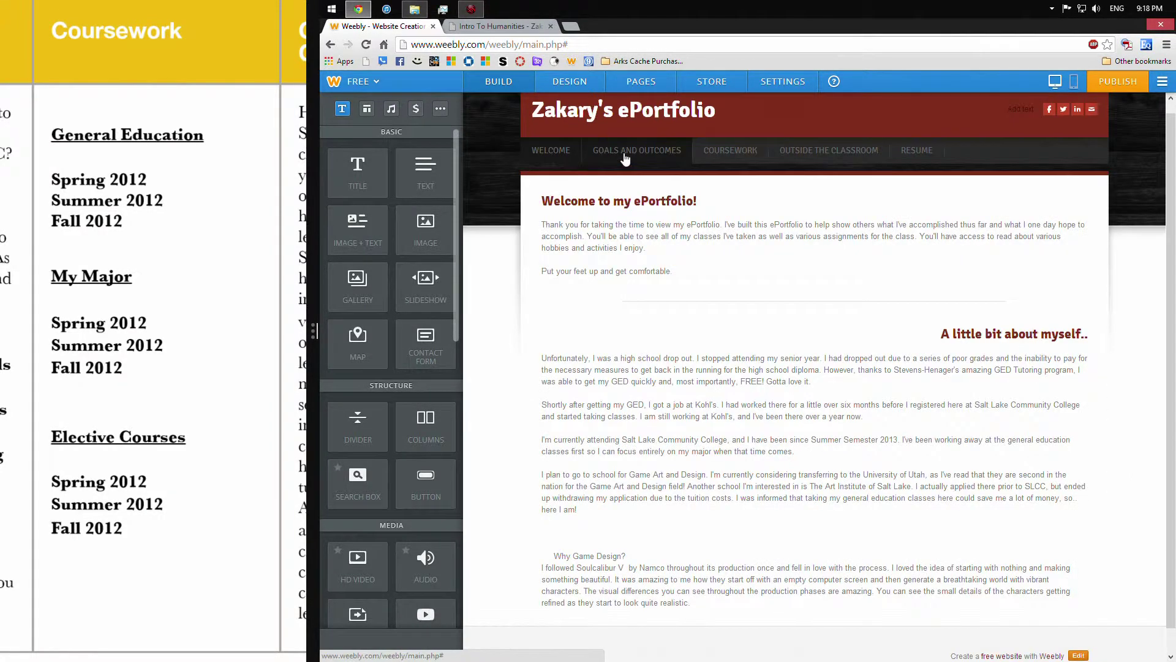
click(625, 153)
click(735, 152)
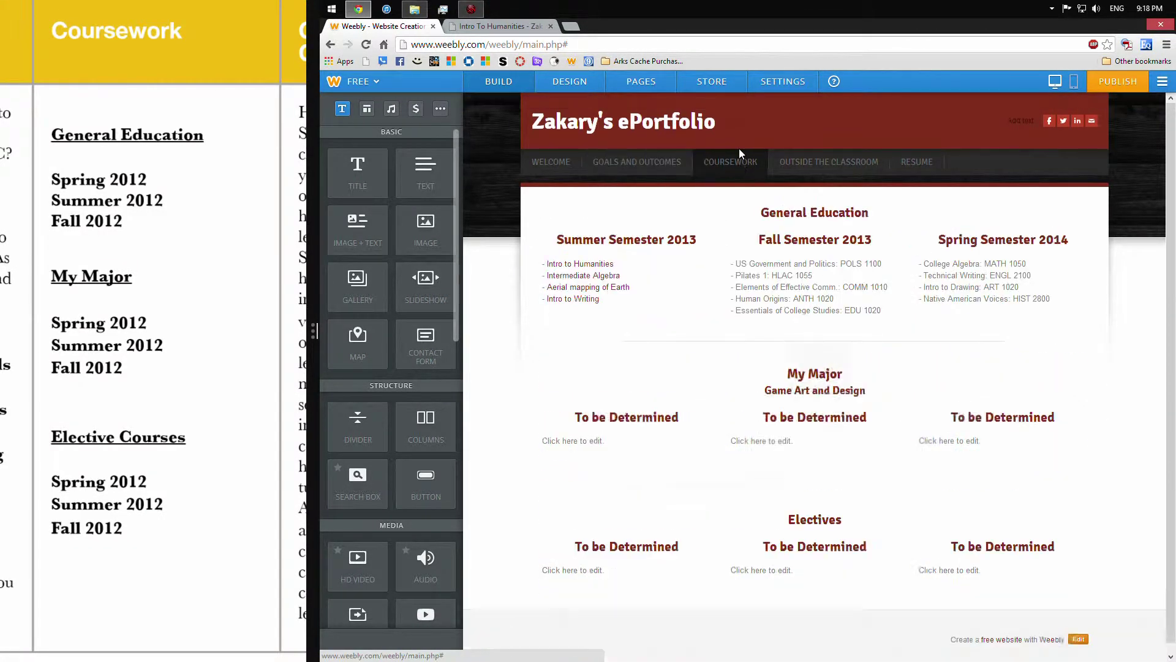
click(603, 262)
click(617, 279)
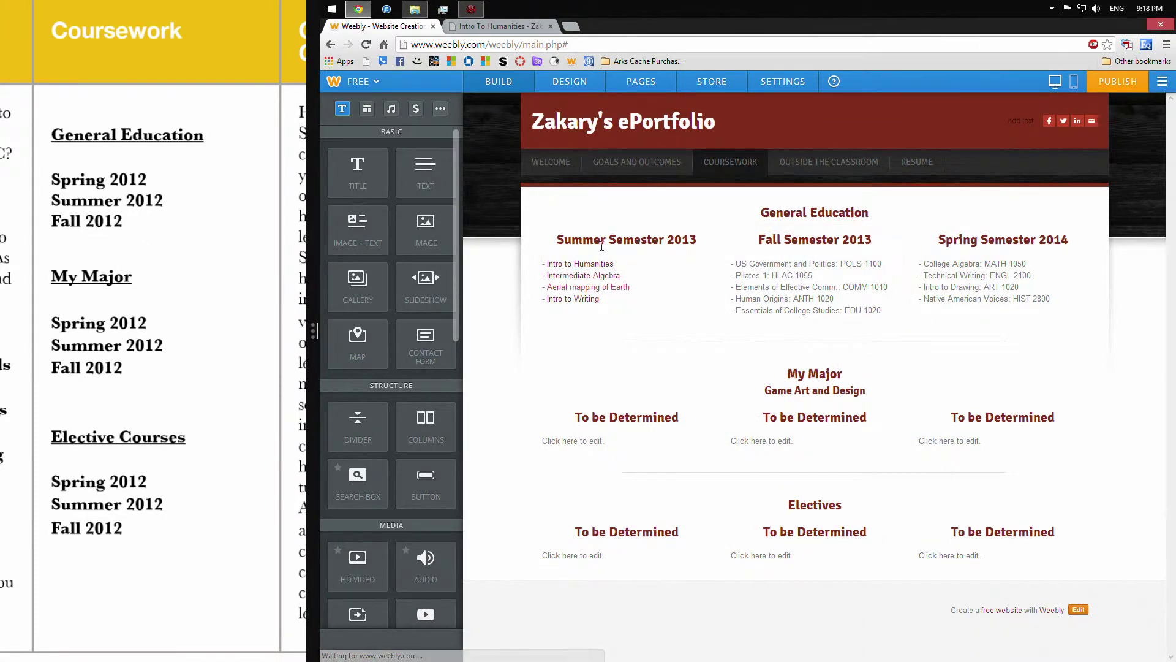
Examine the Intro to Humanities page layout, from the assignment name and description to the document viewer, file upload and reflection.
scroll(727, 532, down, 5)
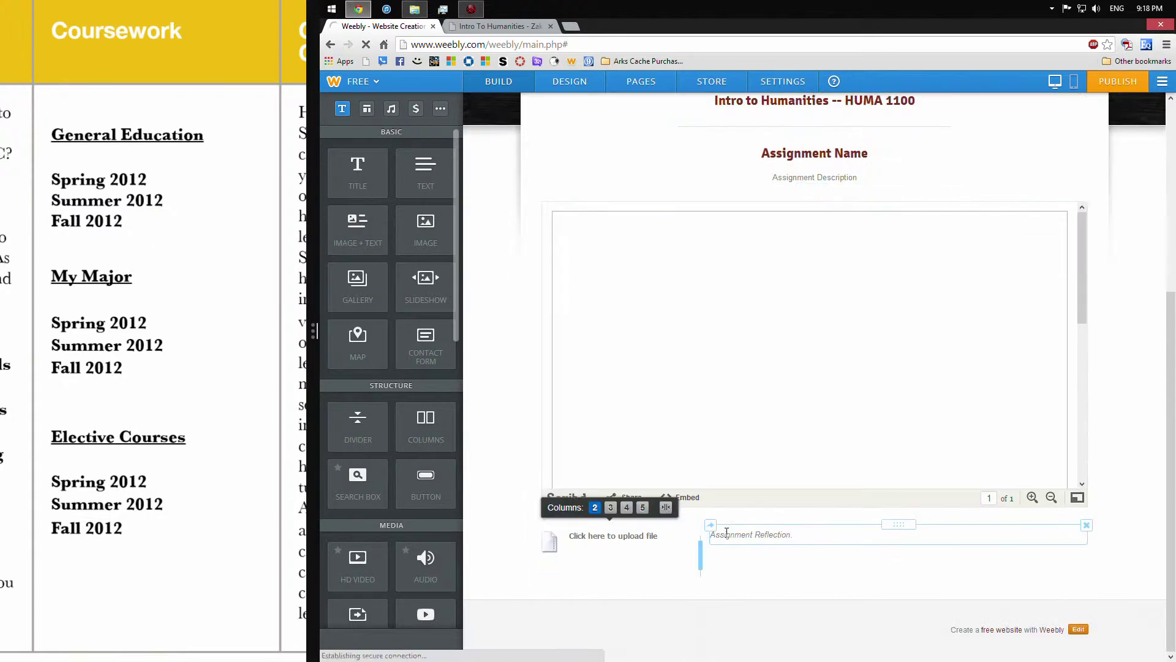
scroll(727, 533, up, 5)
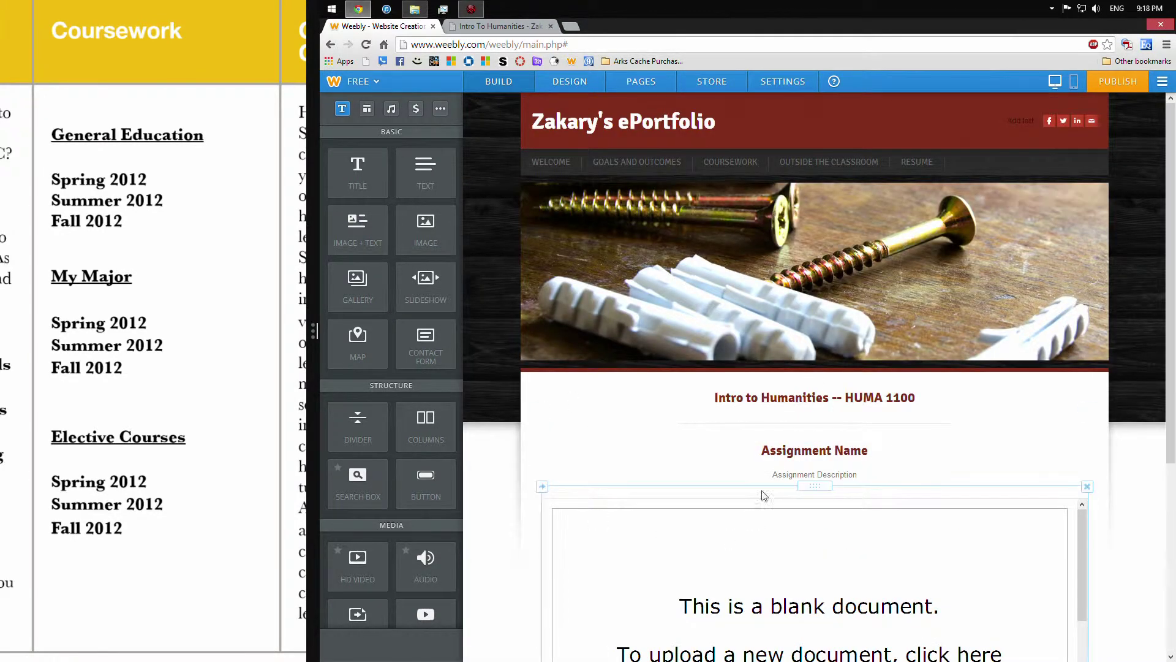
scroll(764, 495, down, 4)
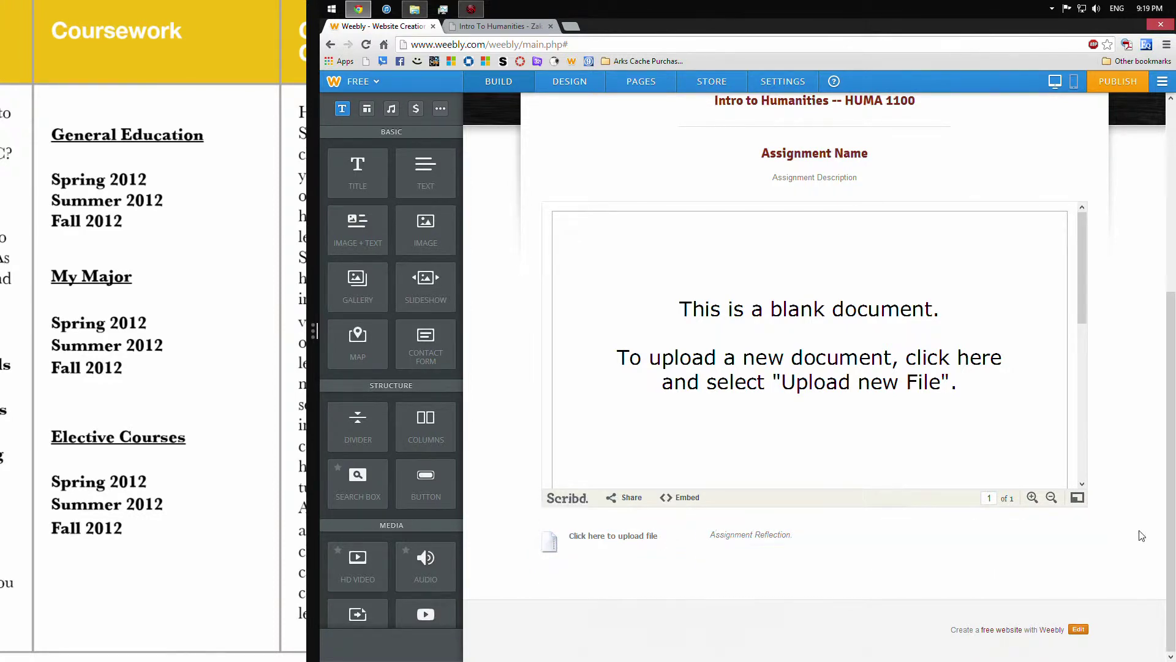
scroll(1142, 536, up, 5)
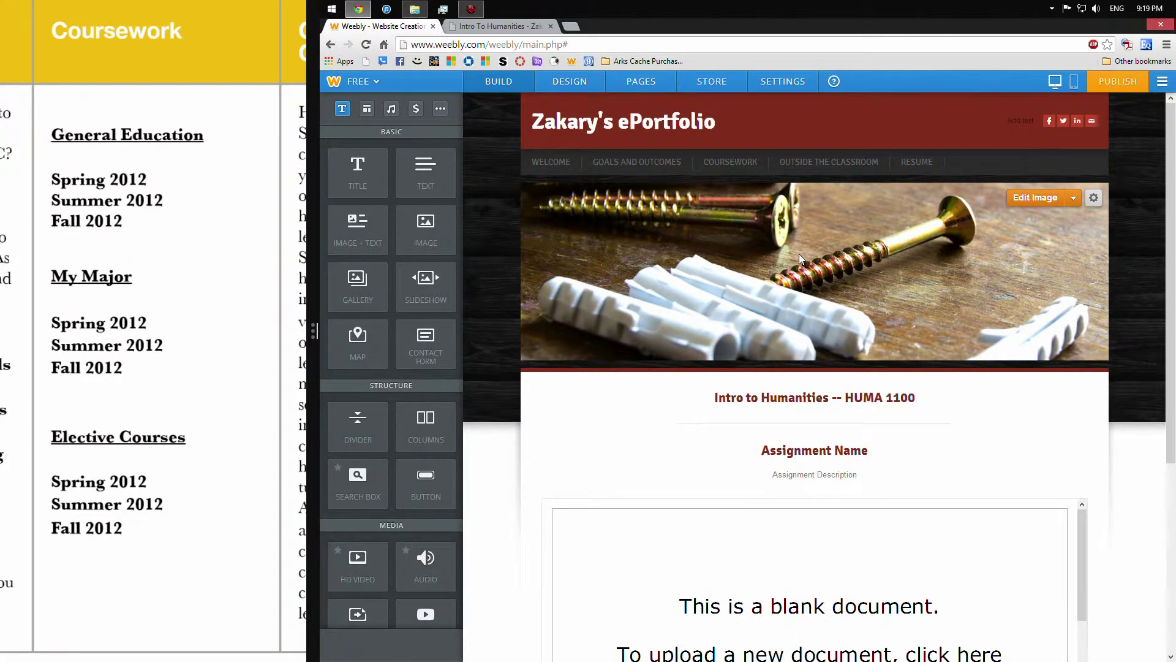
scroll(710, 524, down, 3)
scroll(723, 502, down, 2)
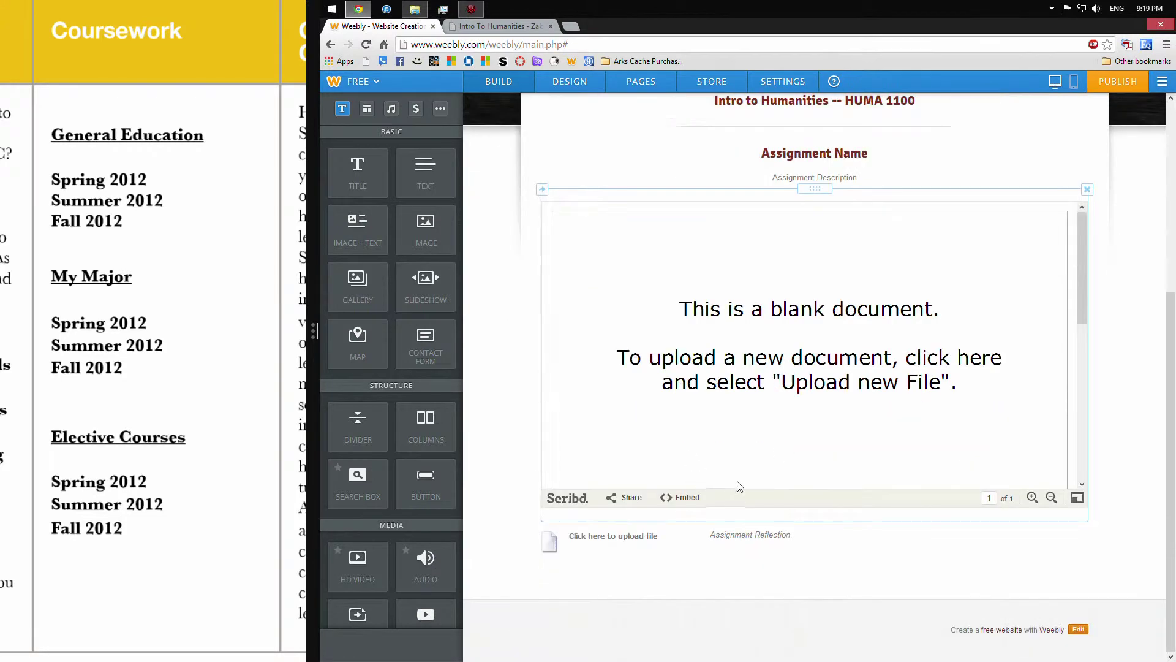
scroll(744, 493, up, 5)
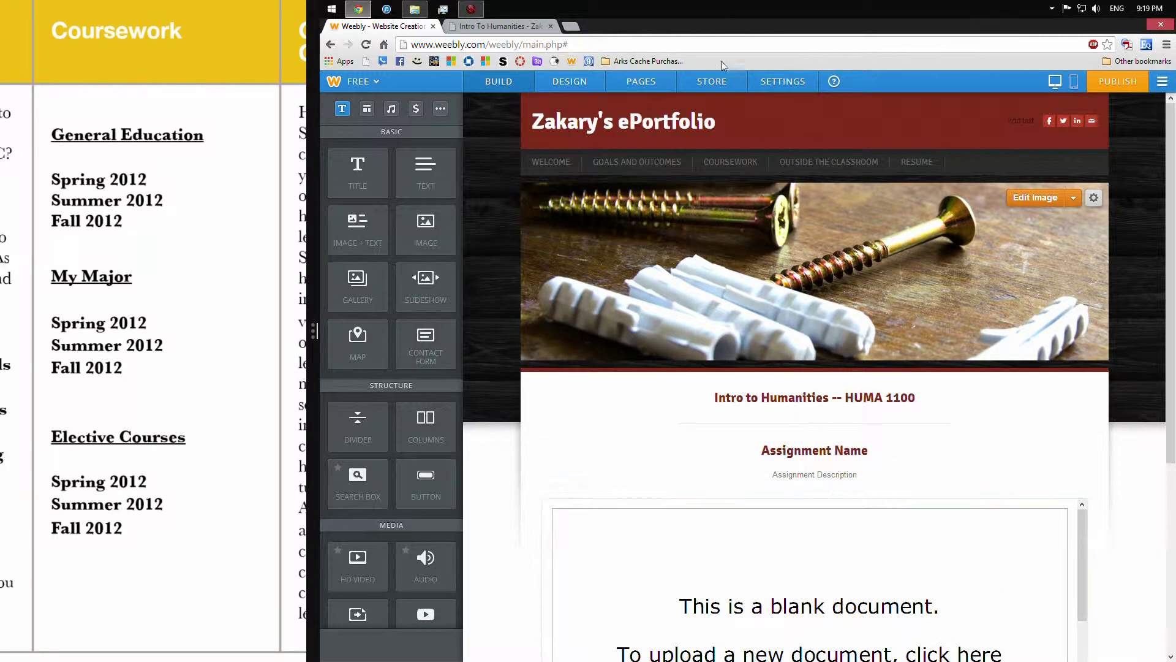
mouse_move(723, 164)
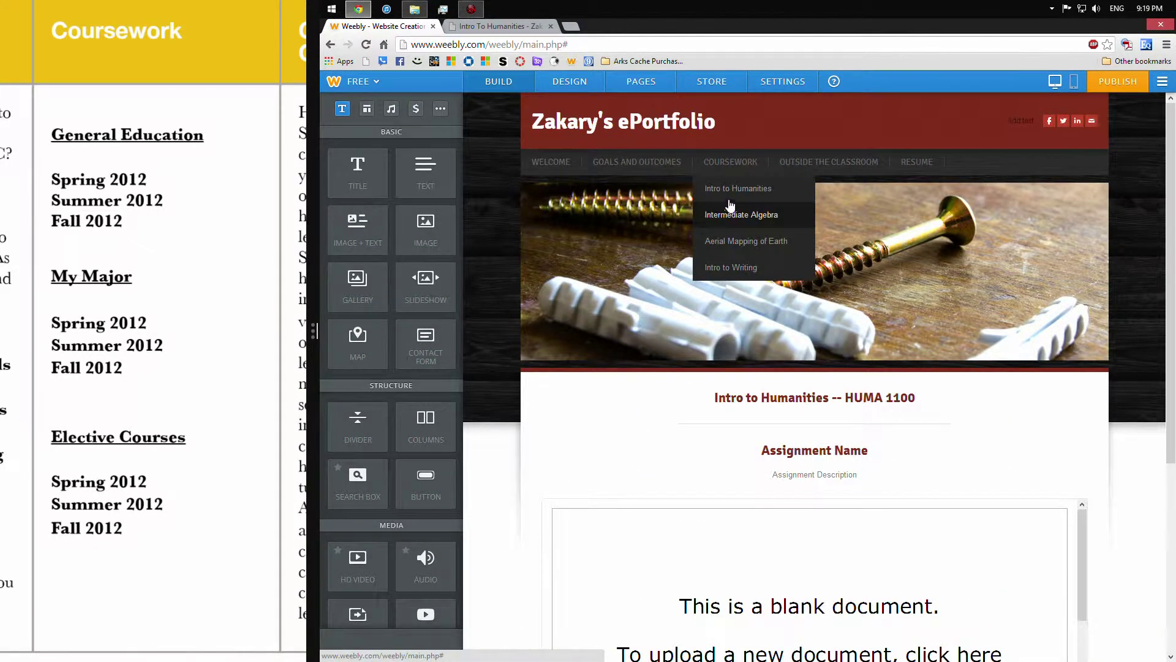
scroll(598, 442, down, 4)
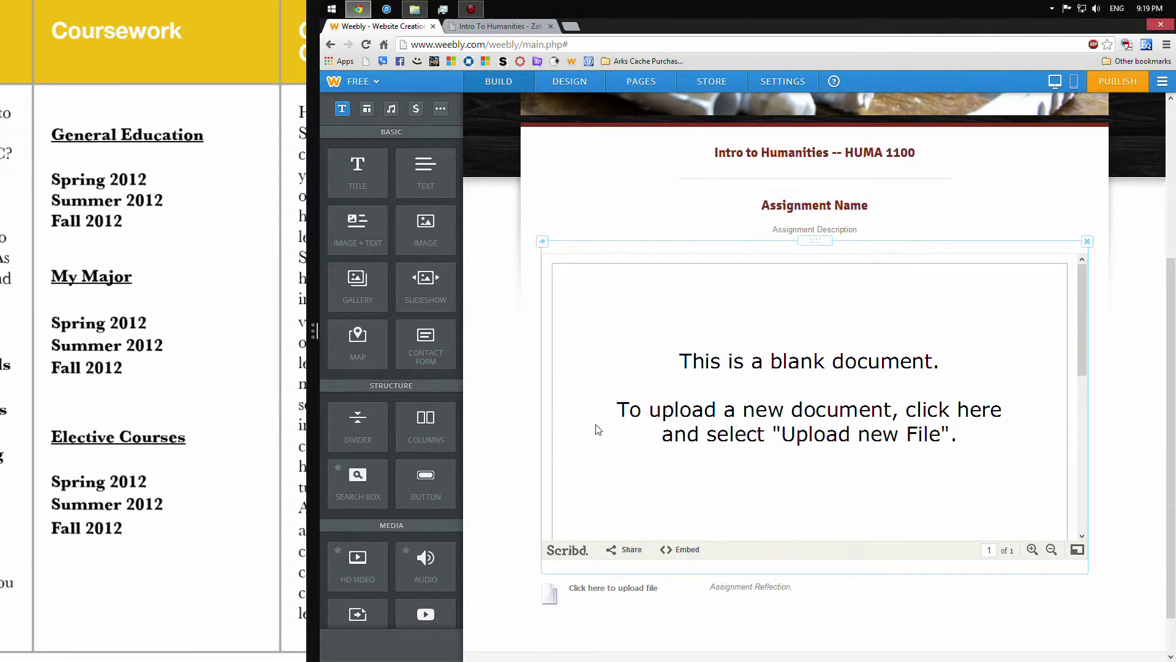
click(774, 205)
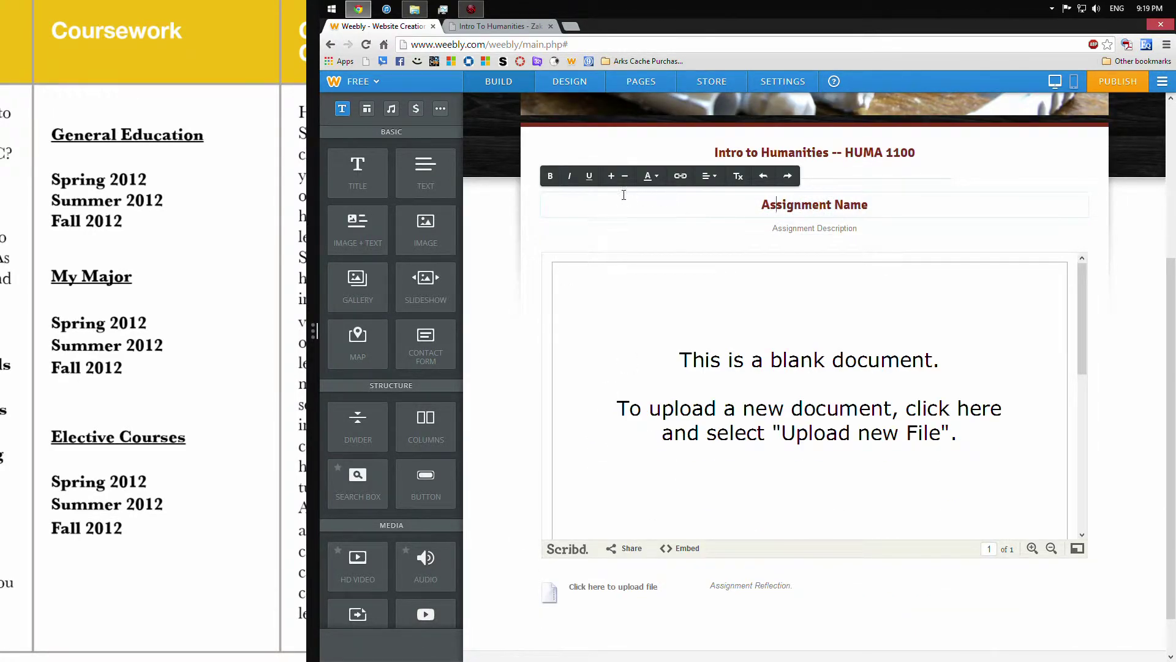
click(505, 246)
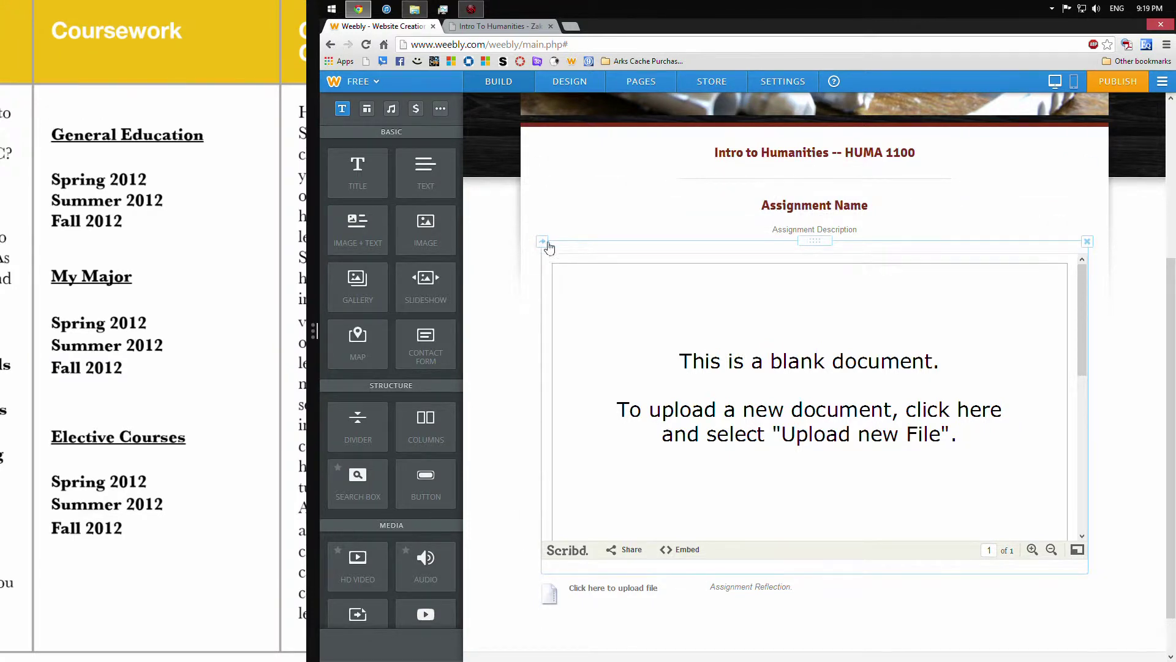
Open the Outside the Classroom page for editing.
scroll(544, 238, up, 5)
mouse_move(798, 175)
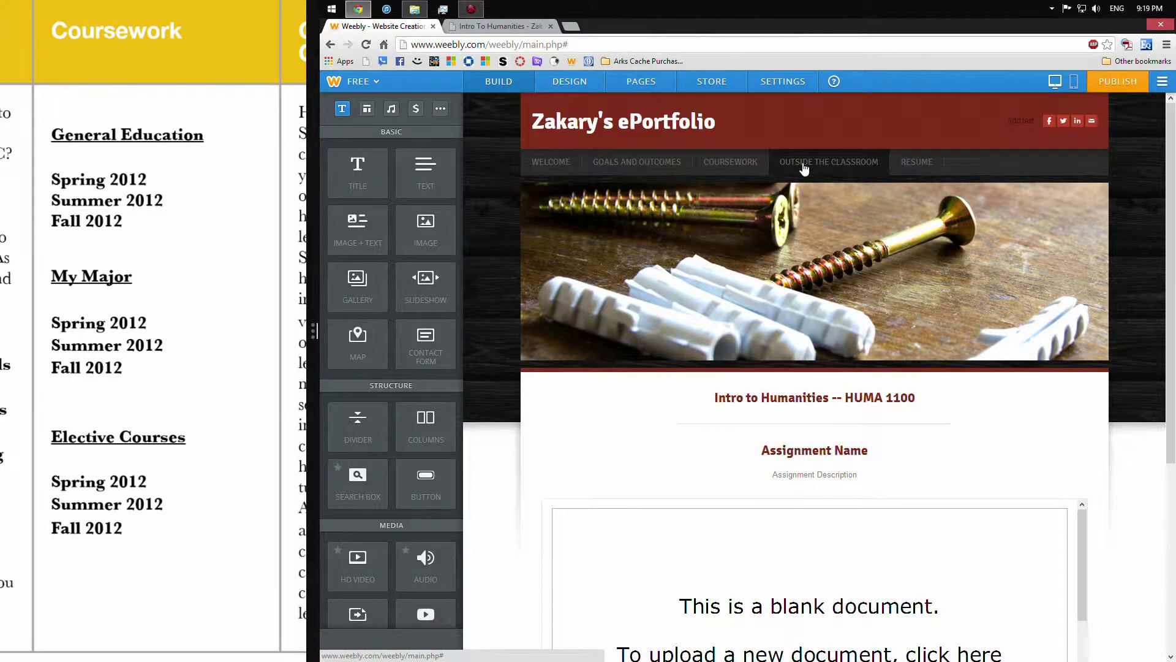
click(804, 163)
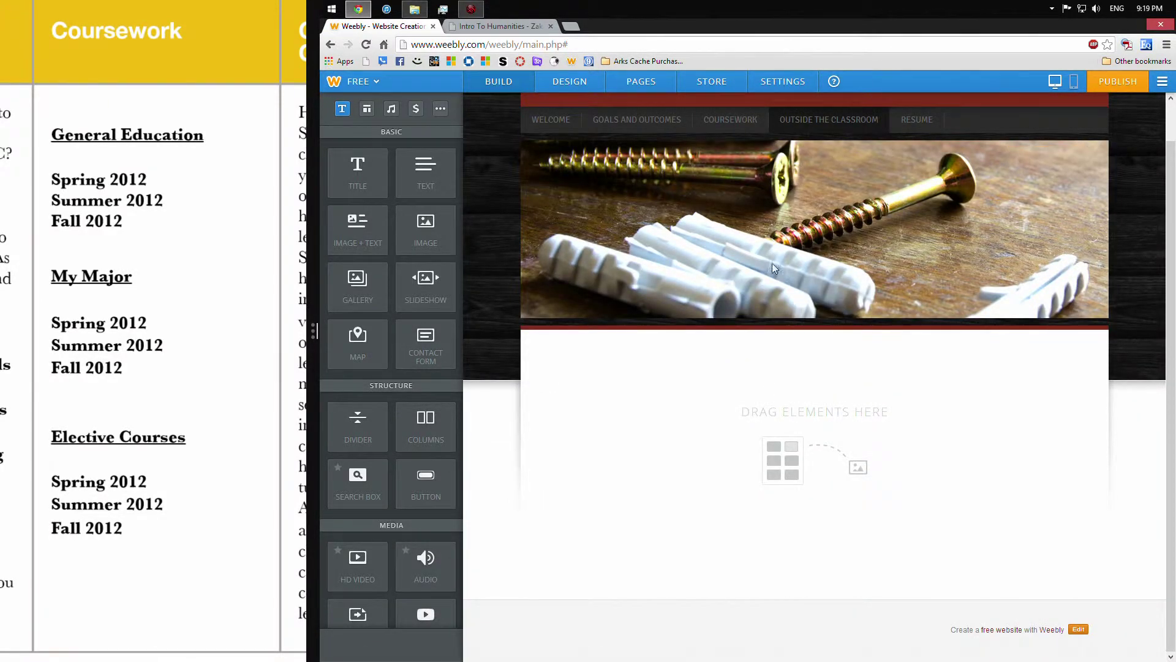
Switch to the published ePortfolio and view its Outside The Classroom page down to the footer.
click(522, 28)
scroll(866, 261, up, 5)
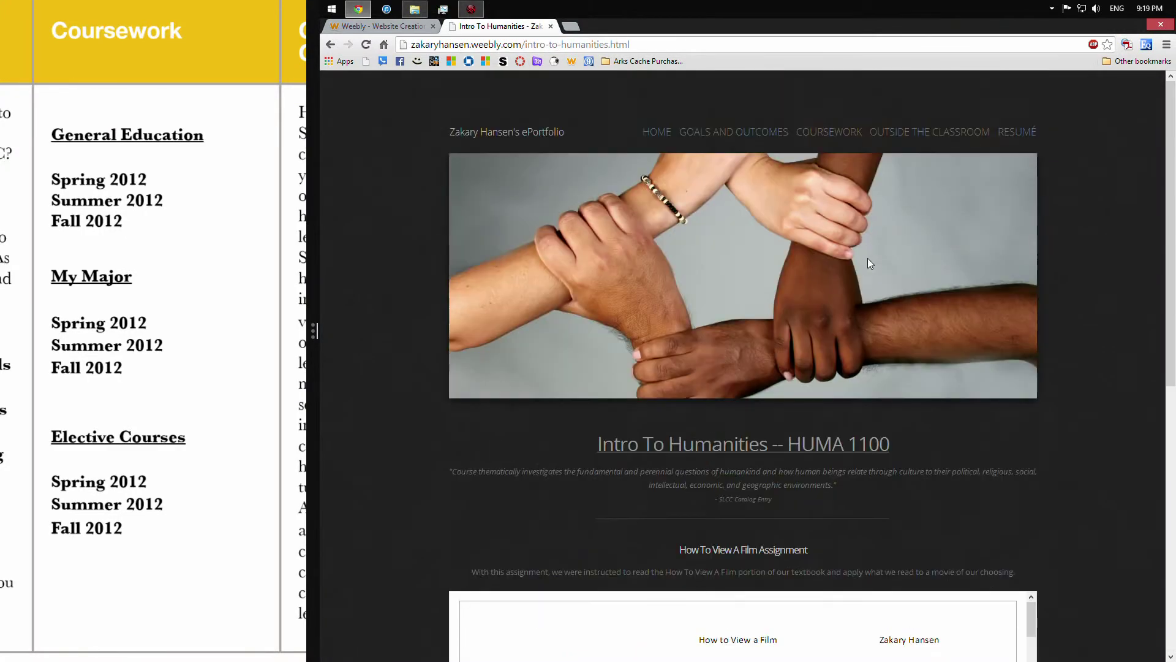
click(888, 131)
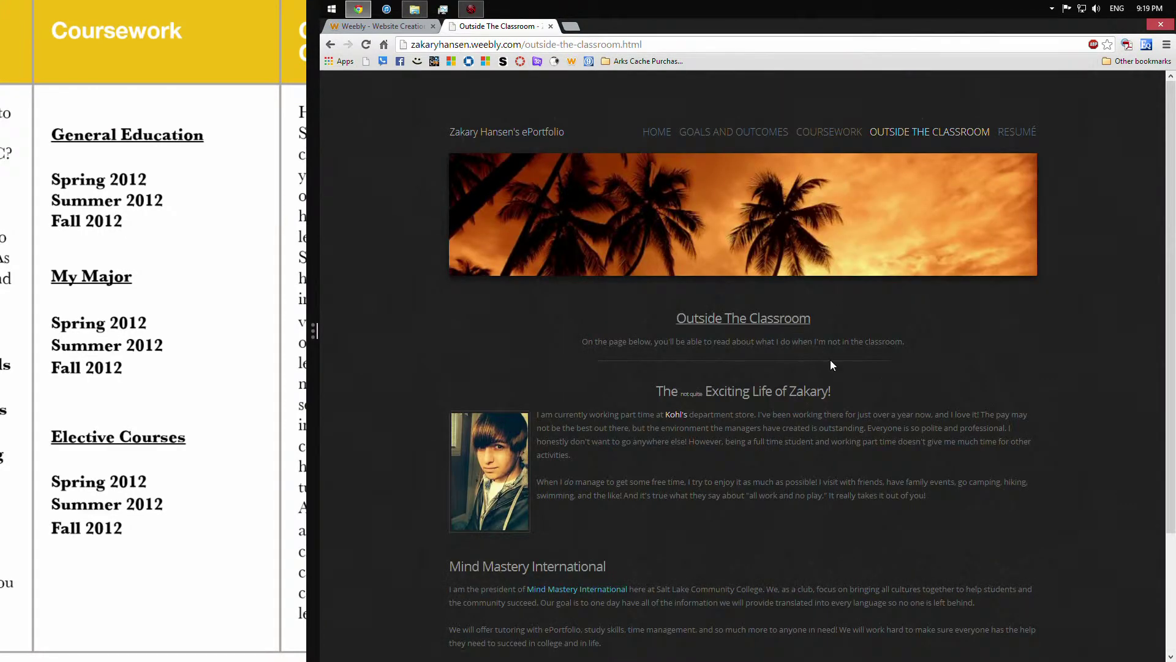
scroll(829, 360, down, 2)
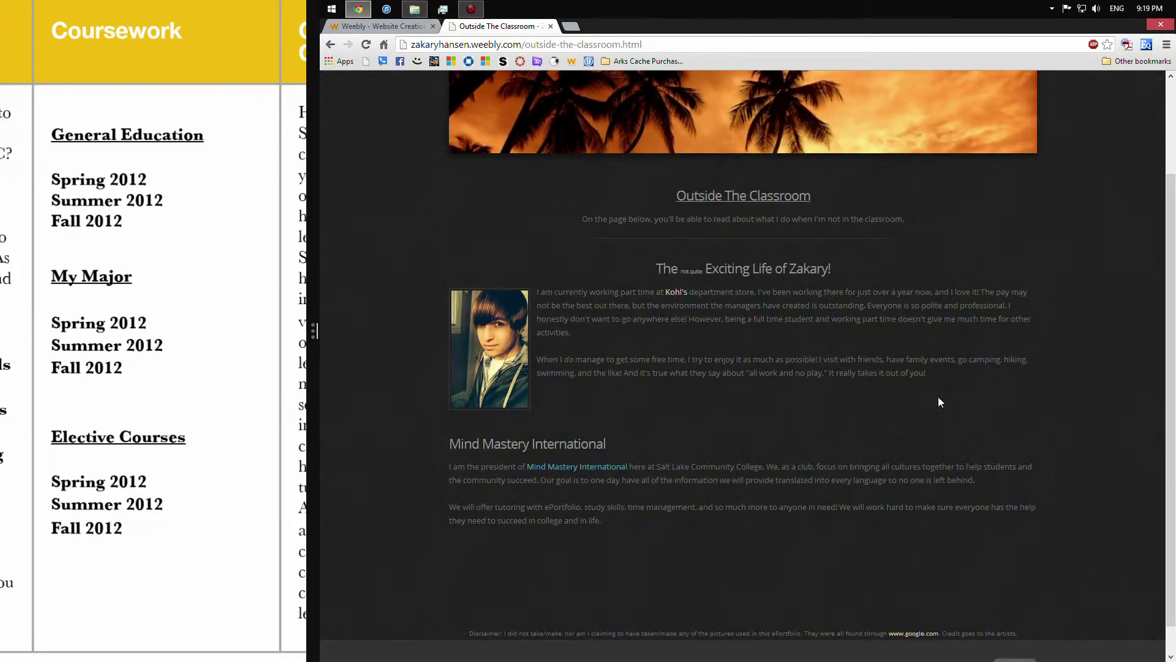
scroll(938, 397, down, 1)
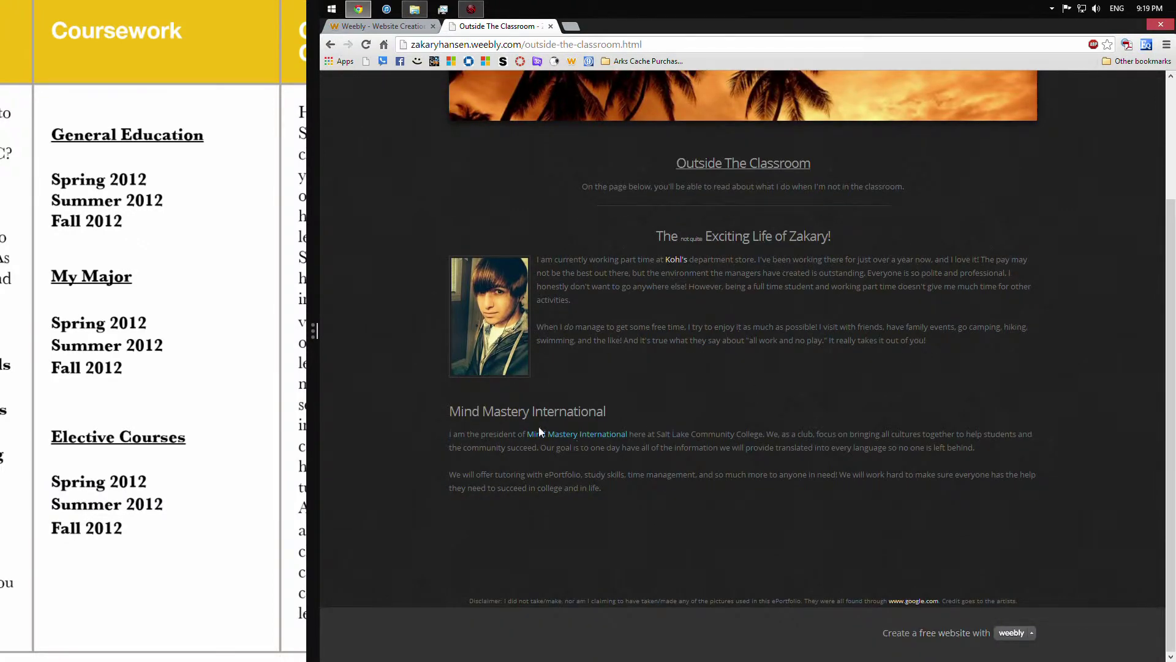
Examine the Mind Mastery International section and the personal life section of the published Outside The Classroom page.
drag(451, 410, 671, 506)
click(693, 507)
click(676, 510)
scroll(644, 588, up, 3)
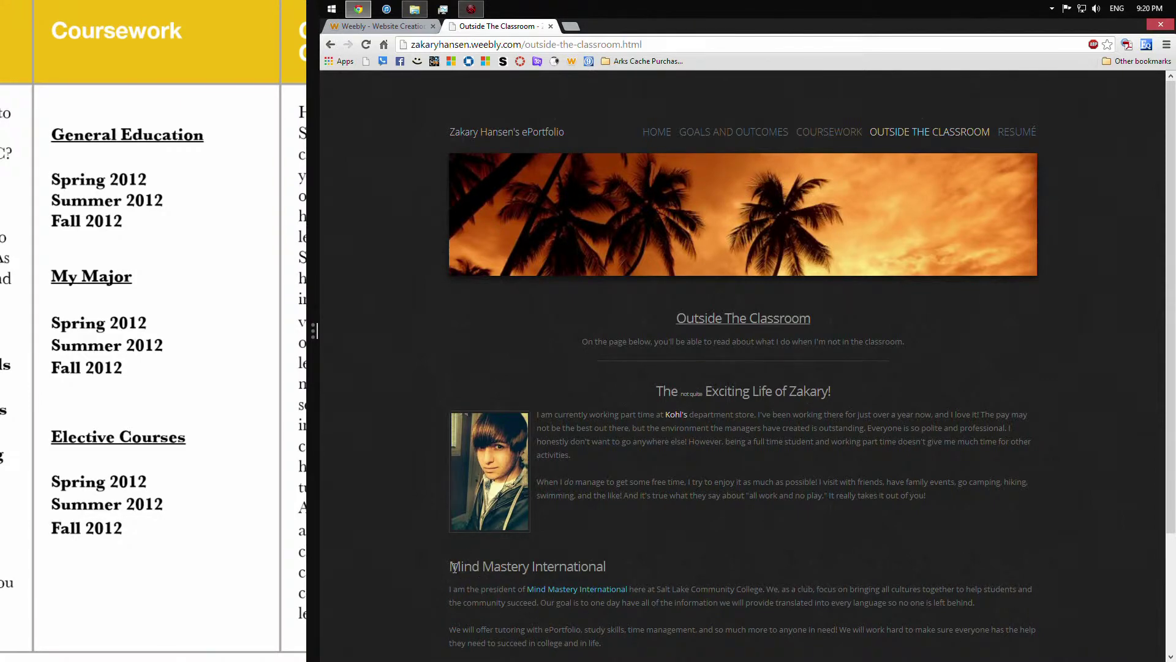
drag(451, 566, 524, 615)
click(498, 612)
scroll(494, 612, down, 4)
scroll(493, 612, up, 4)
scroll(494, 612, down, 4)
scroll(699, 634, up, 4)
View the linked Mind Mastery International club site in a separate tab and close it again.
middle_click(605, 590)
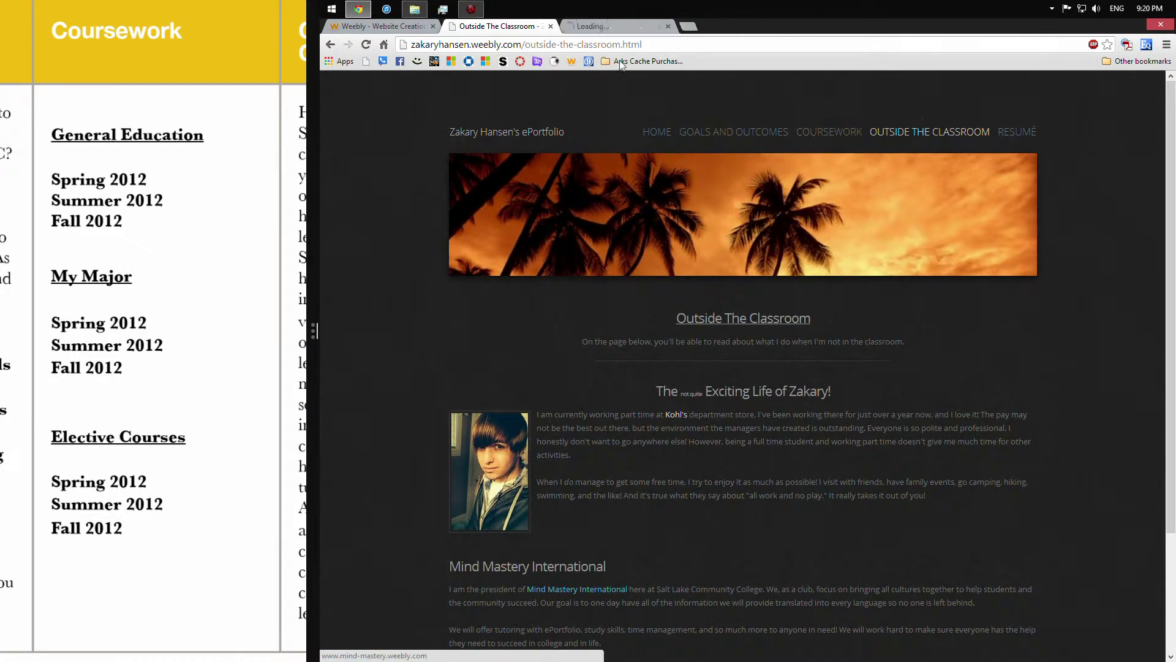
click(617, 26)
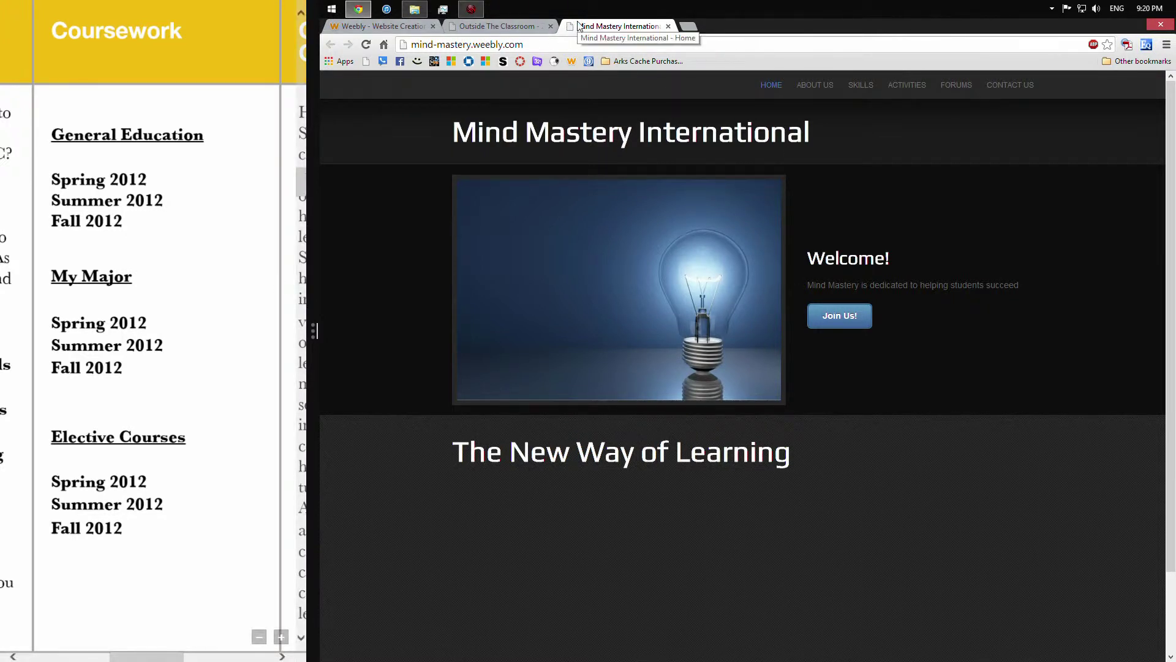
middle_click(577, 26)
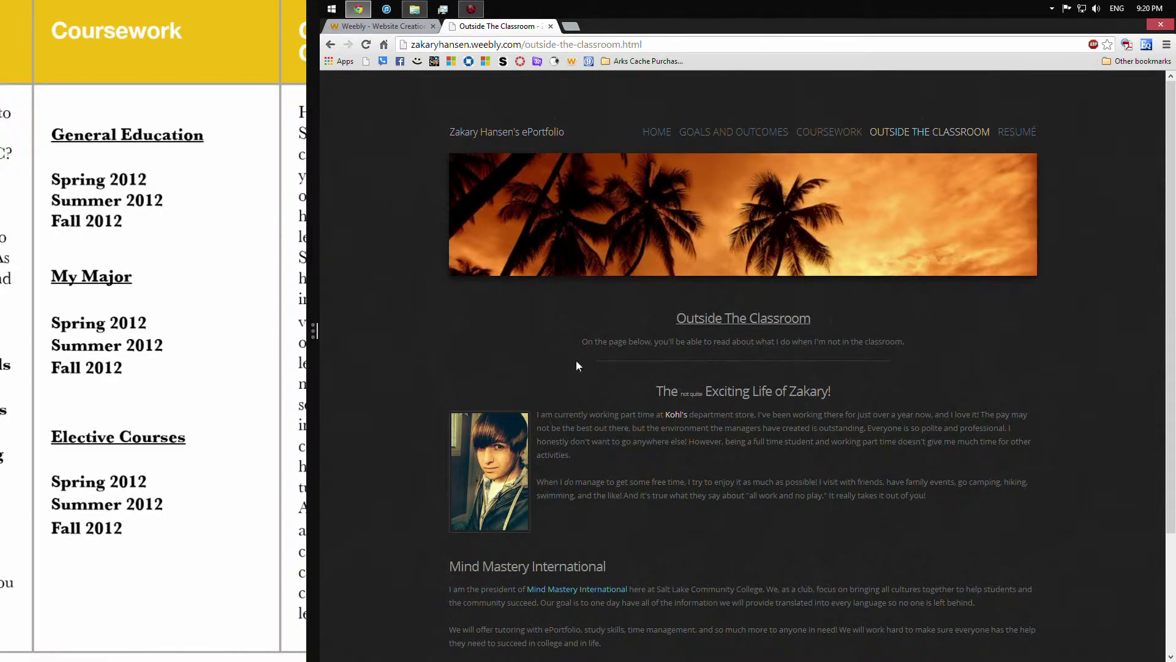
Bring up the Outside the Classroom column in the ePortfolio guide document.
click(90, 657)
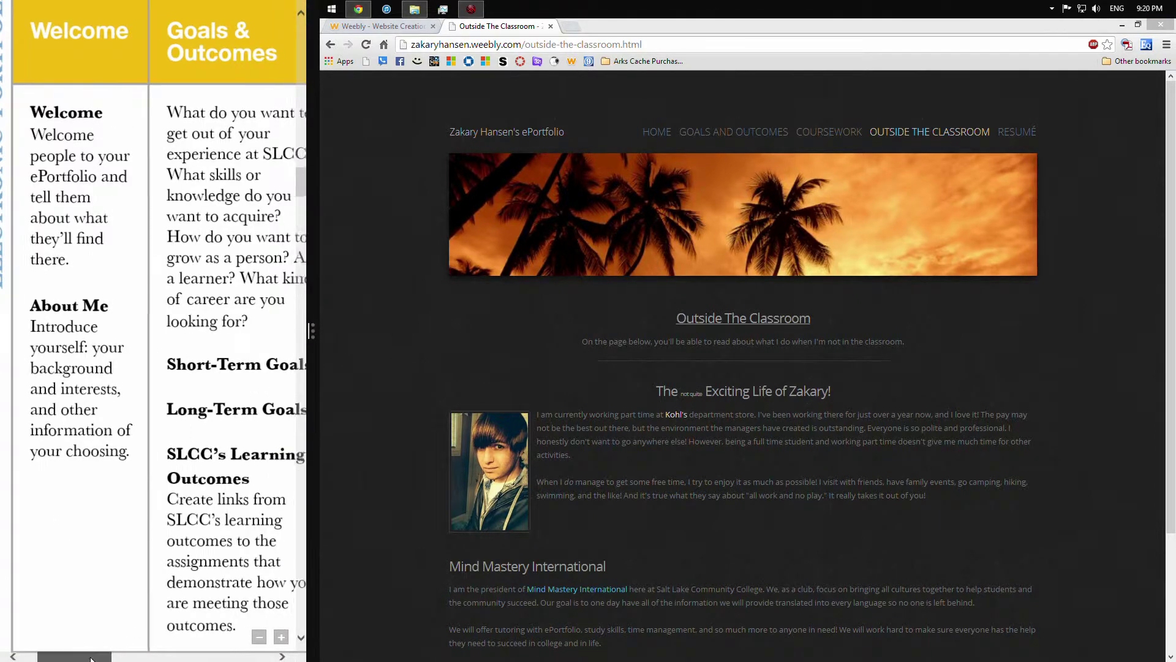
drag(90, 656, 212, 659)
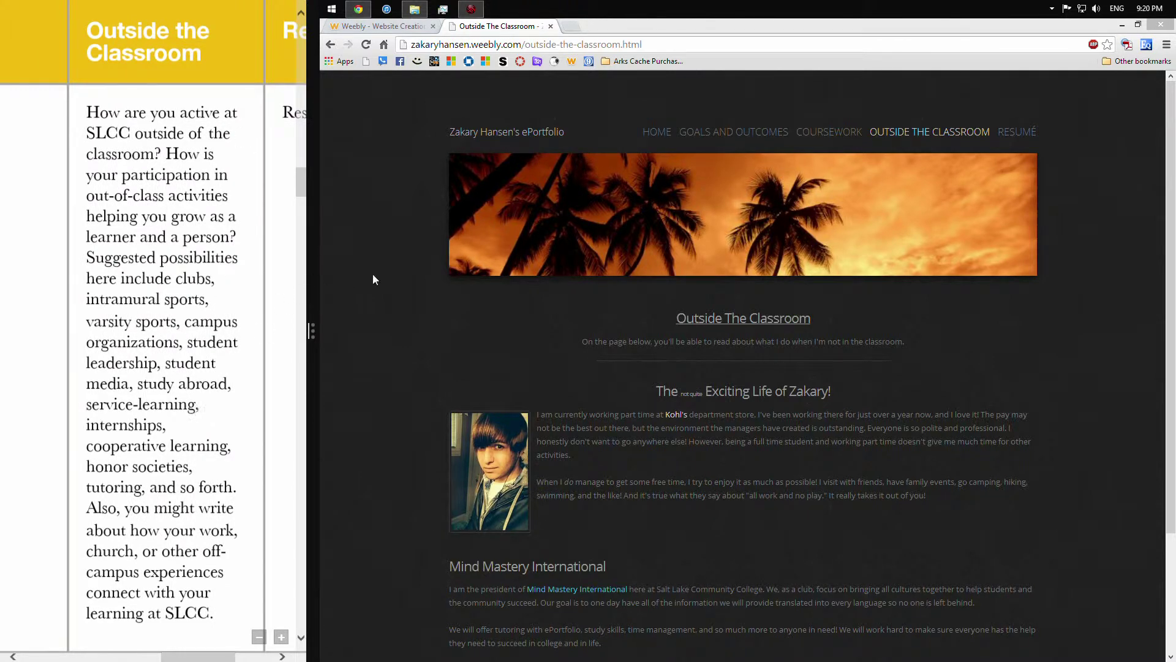
Return to the Weebly editor and add a centered title element to the empty Outside the Classroom page.
click(421, 26)
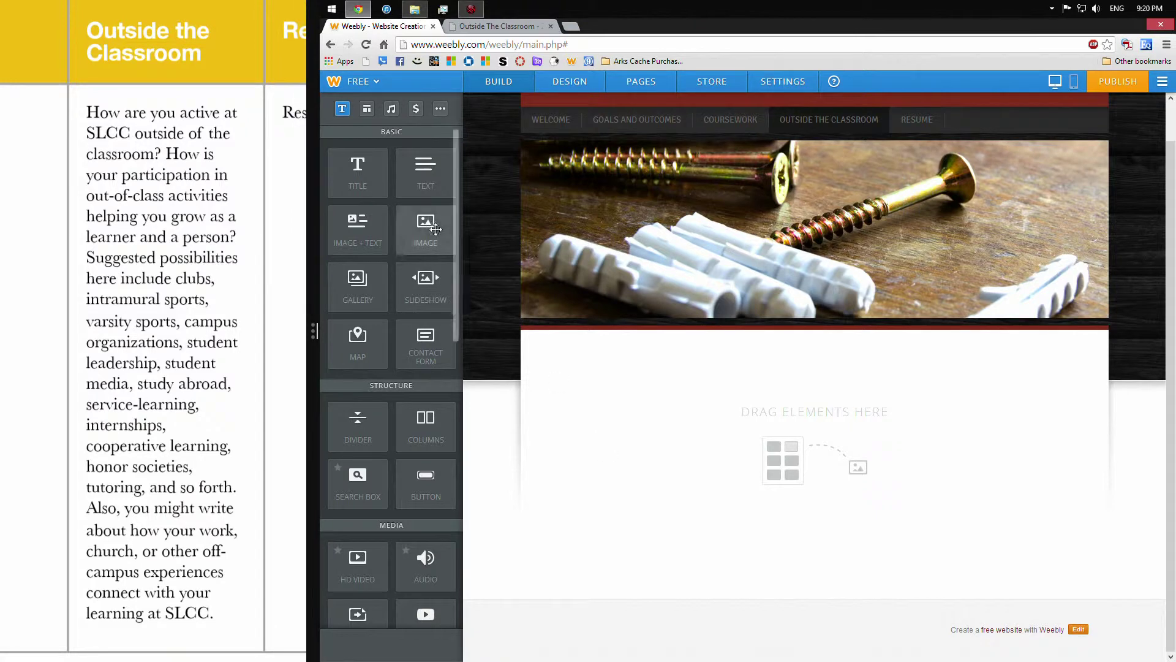
drag(357, 168, 848, 419)
click(706, 360)
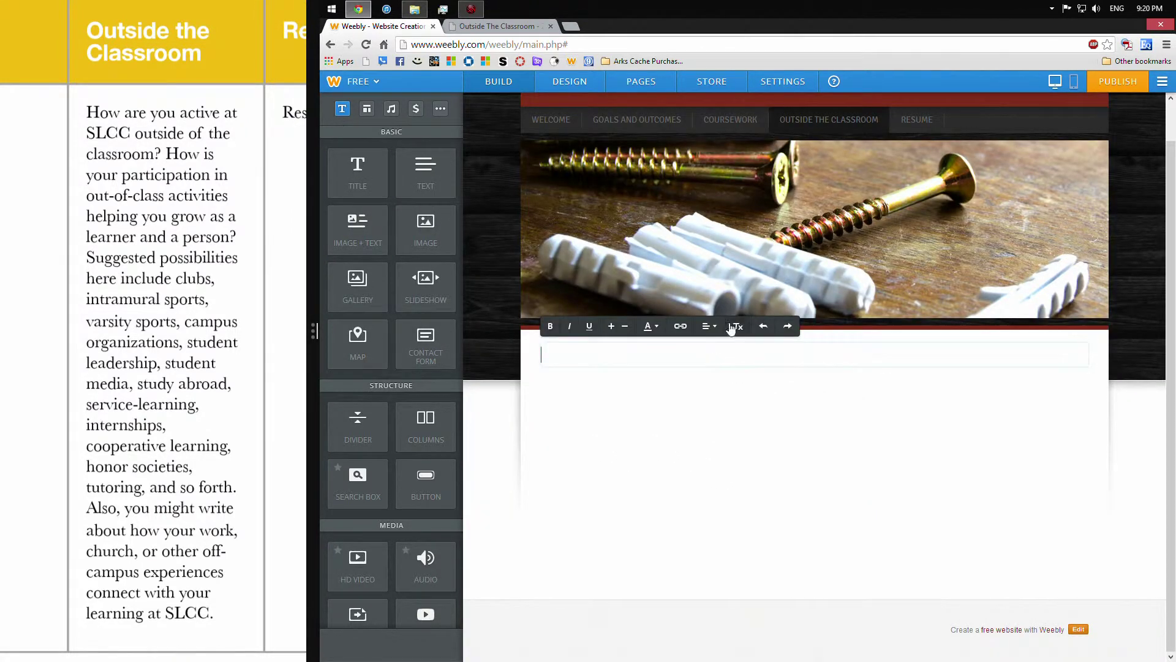
click(718, 329)
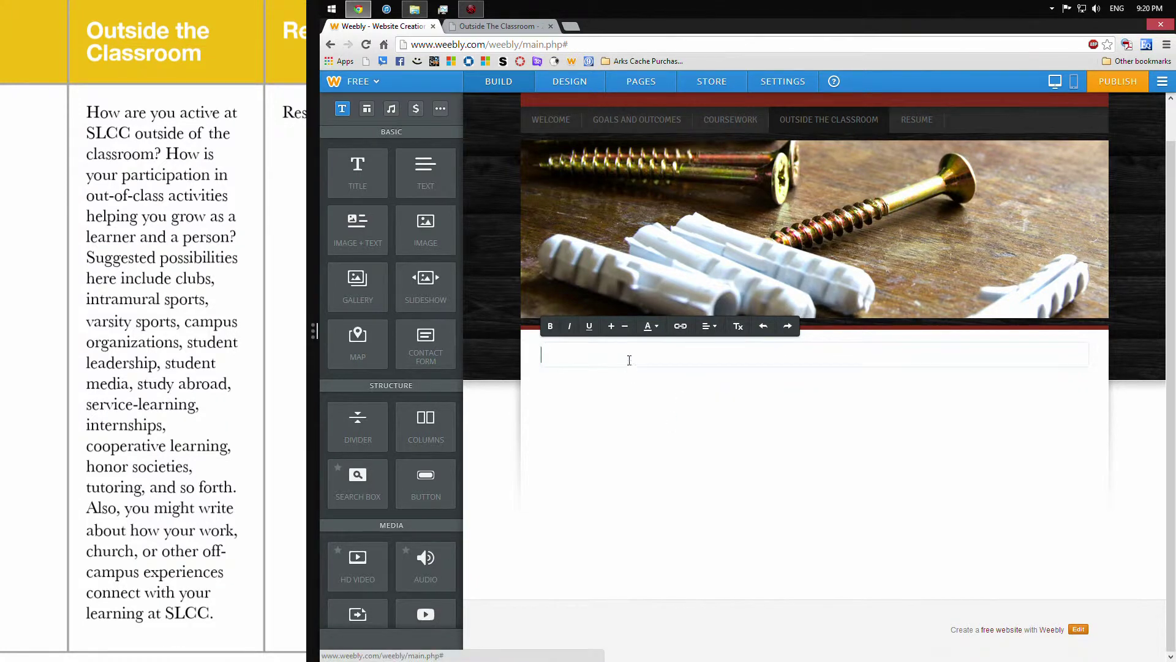
click(709, 325)
click(709, 373)
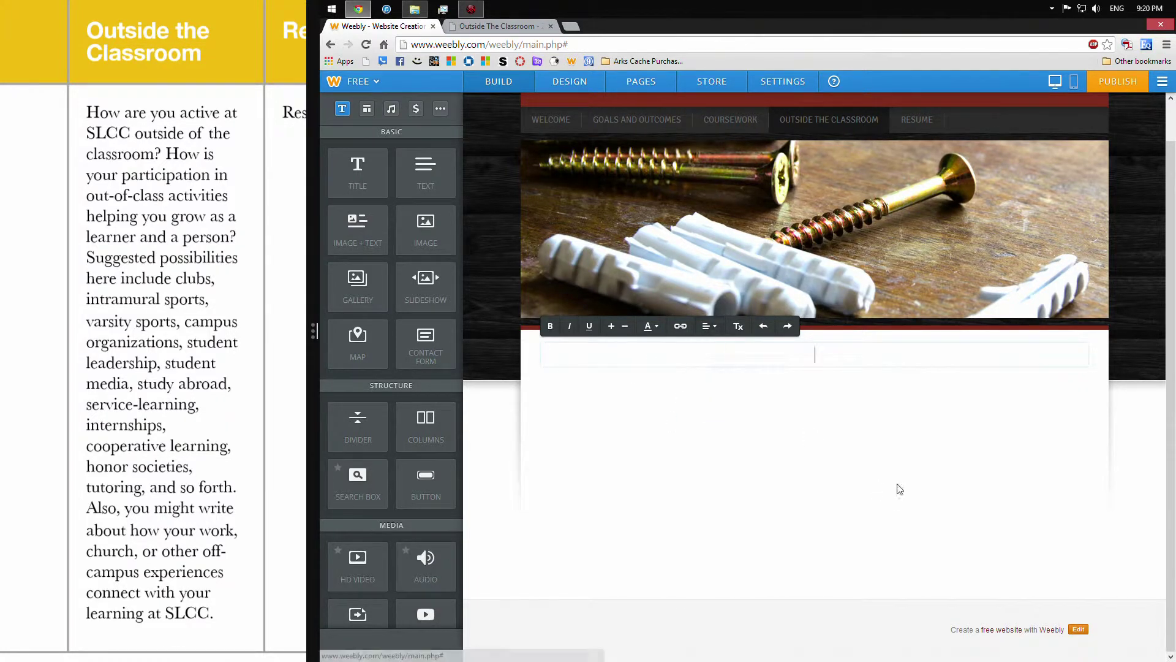
click(882, 485)
Enter the title text "The not so Exciting Life of" followed by the portfolio owner's first name and an exclamation mark.
click(822, 363)
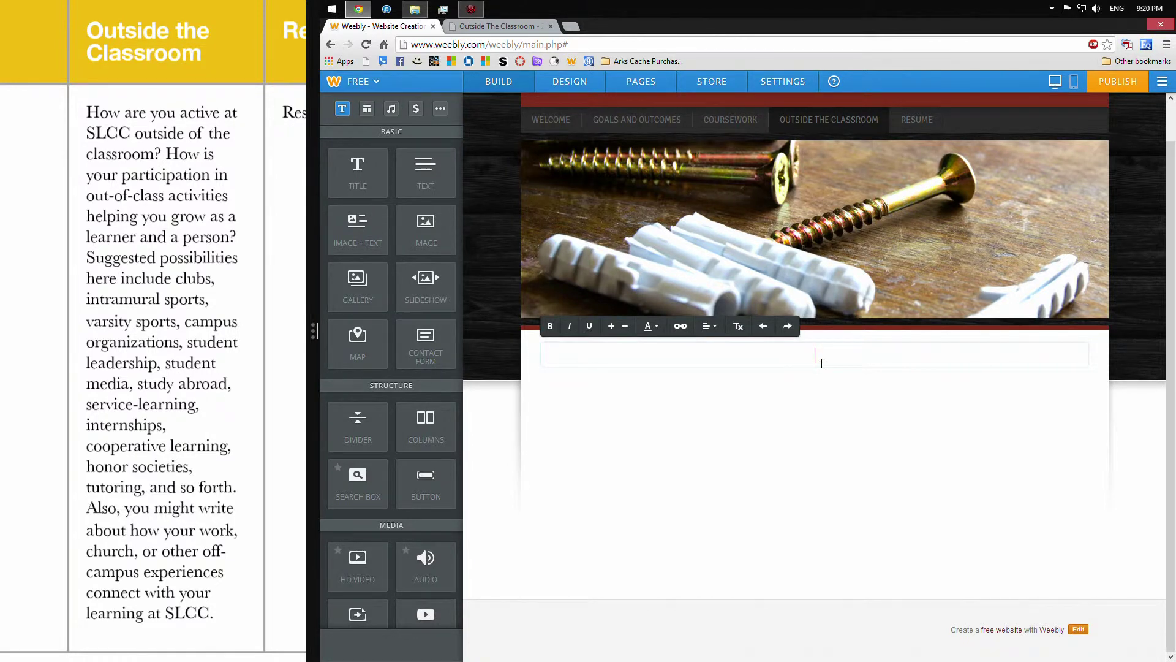
text(The not so e)
key(BackSpace)
text(Exciting Life of )
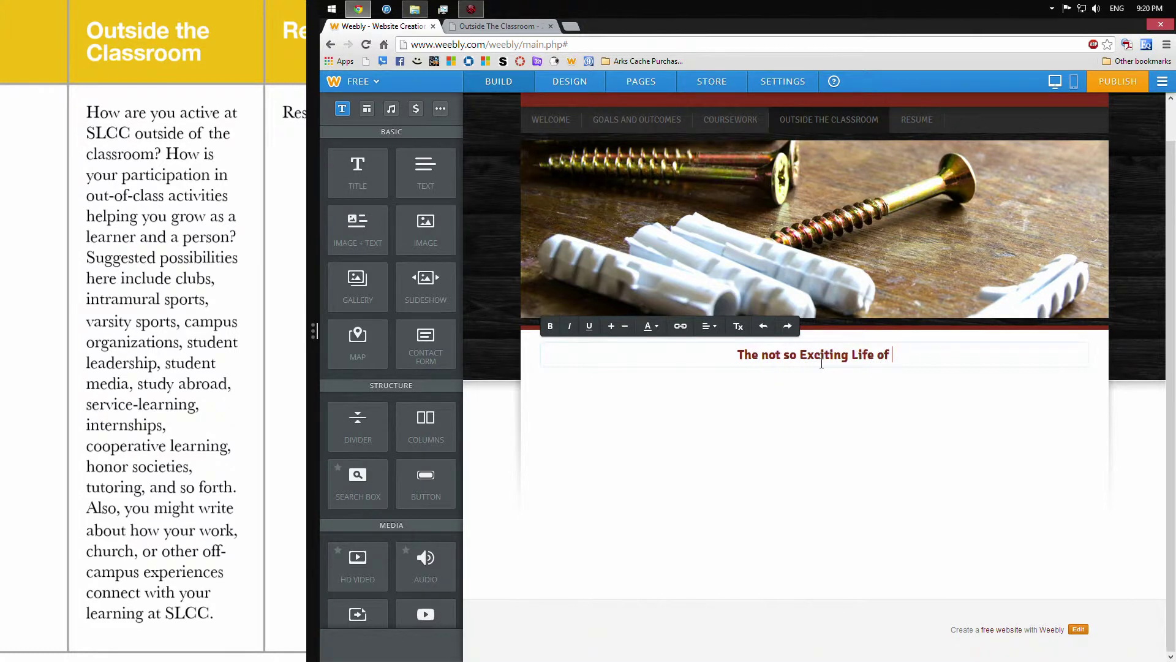
text(Zakary!)
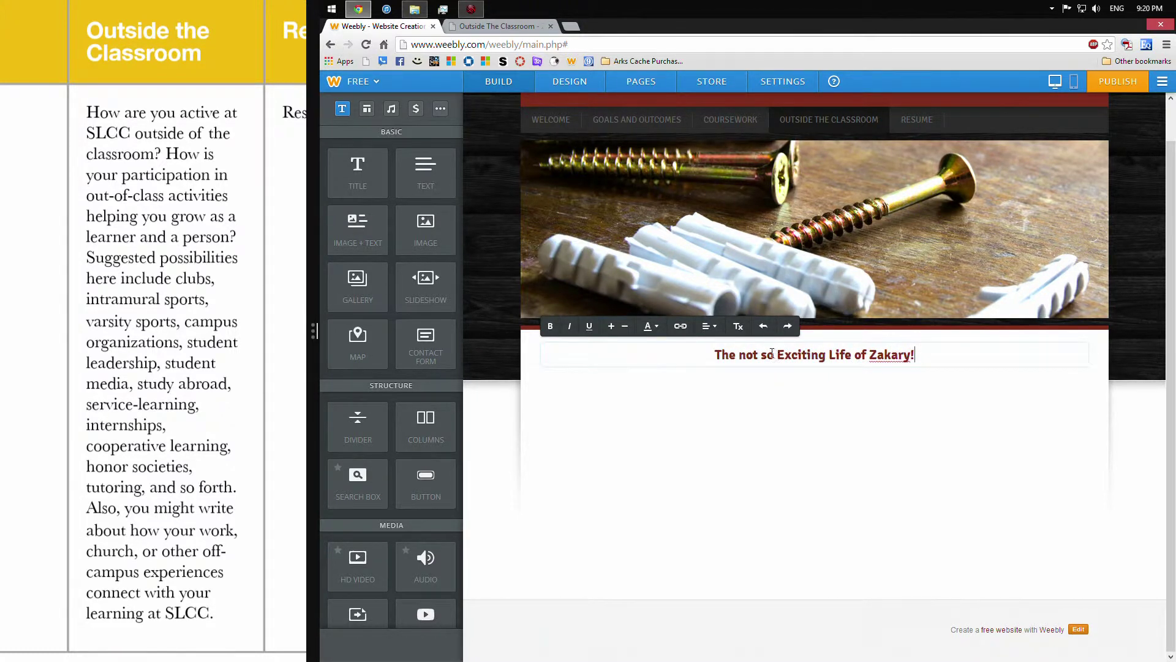
Shrink the words "not so" in the page title by several font size steps.
drag(774, 356, 740, 345)
click(625, 326)
click(625, 326)
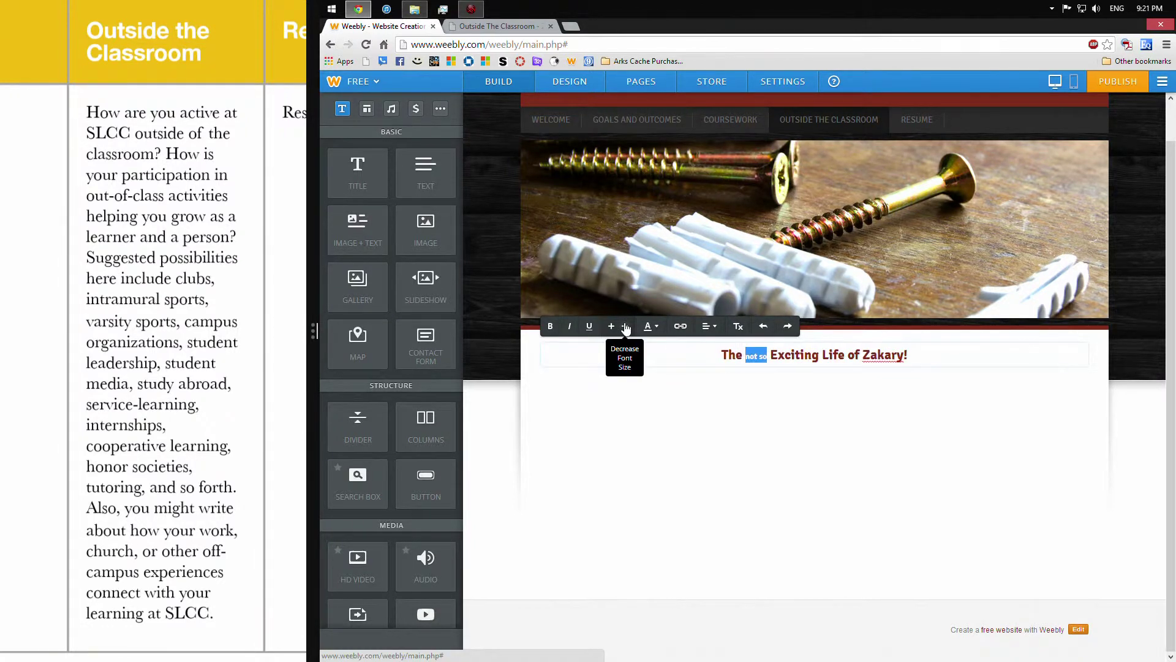
click(624, 327)
click(784, 439)
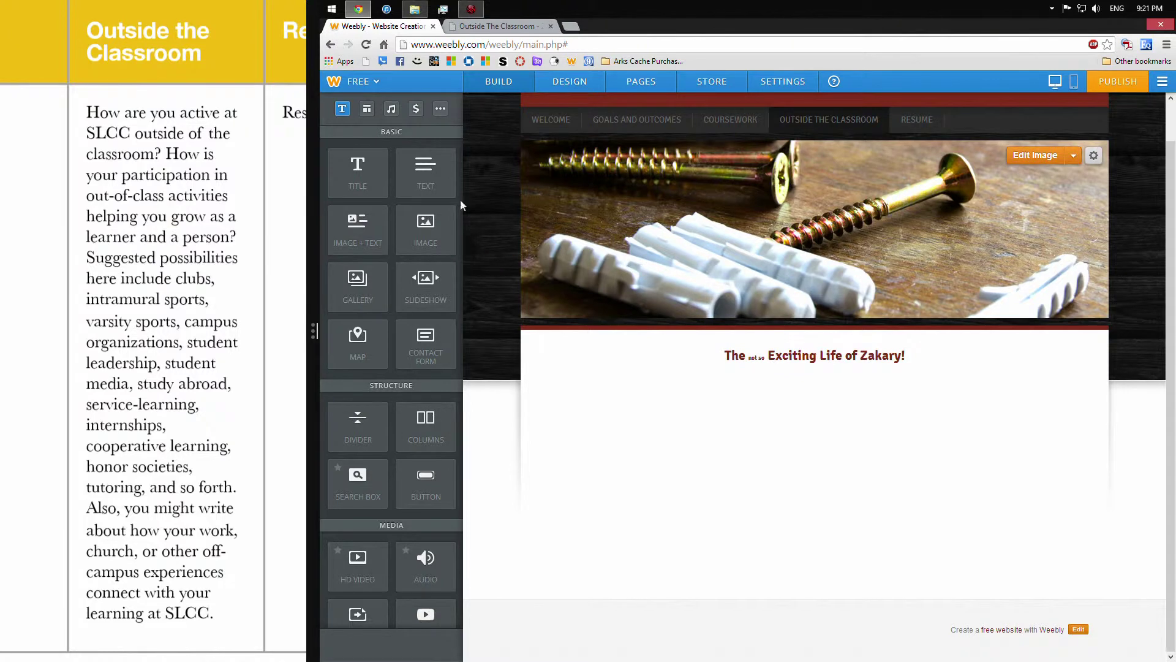
Add a text element below the page title and review the finished portfolio's Outside the Classroom content before returning to the editor.
drag(427, 173, 778, 447)
click(698, 380)
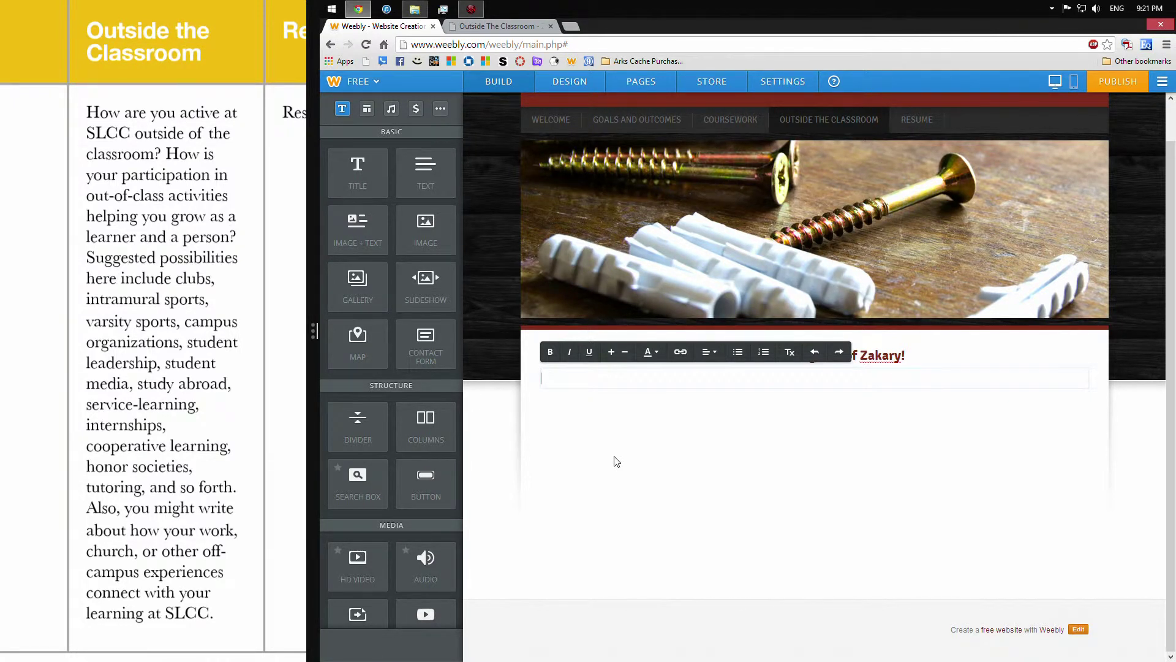
click(508, 24)
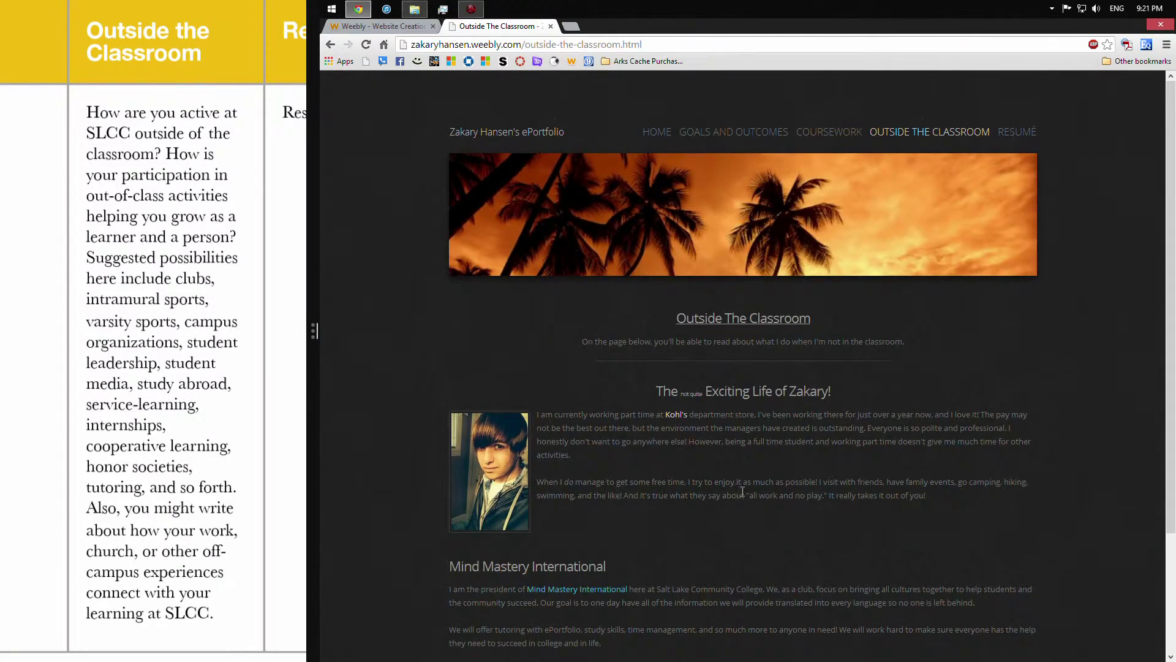
scroll(666, 539, down, 3)
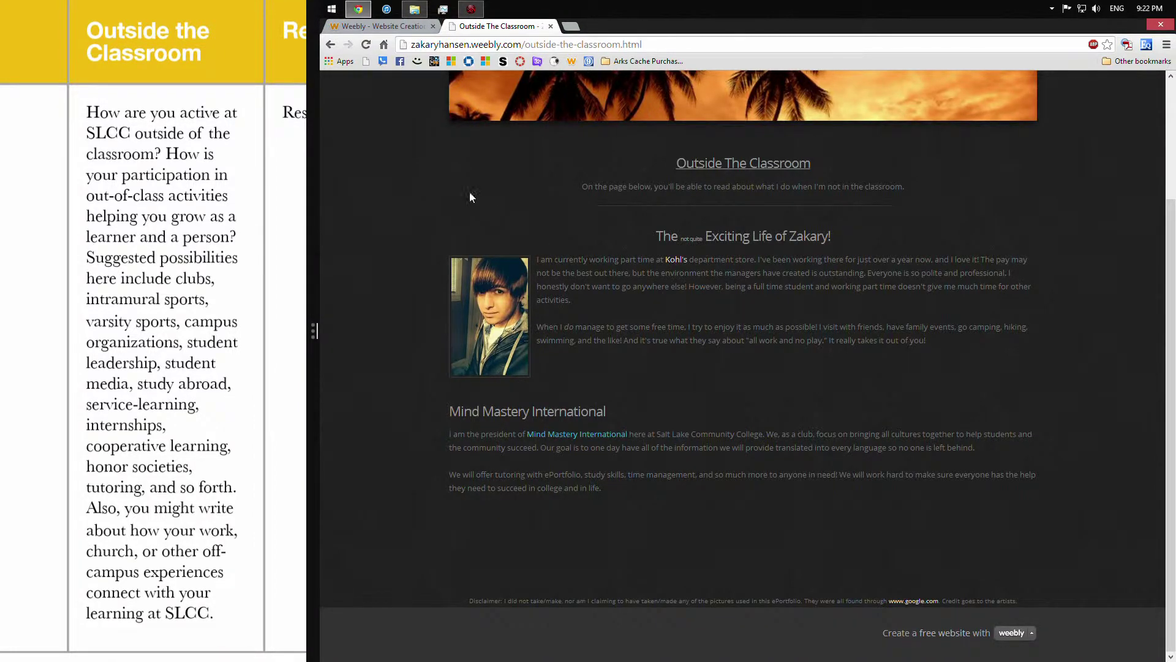
click(359, 30)
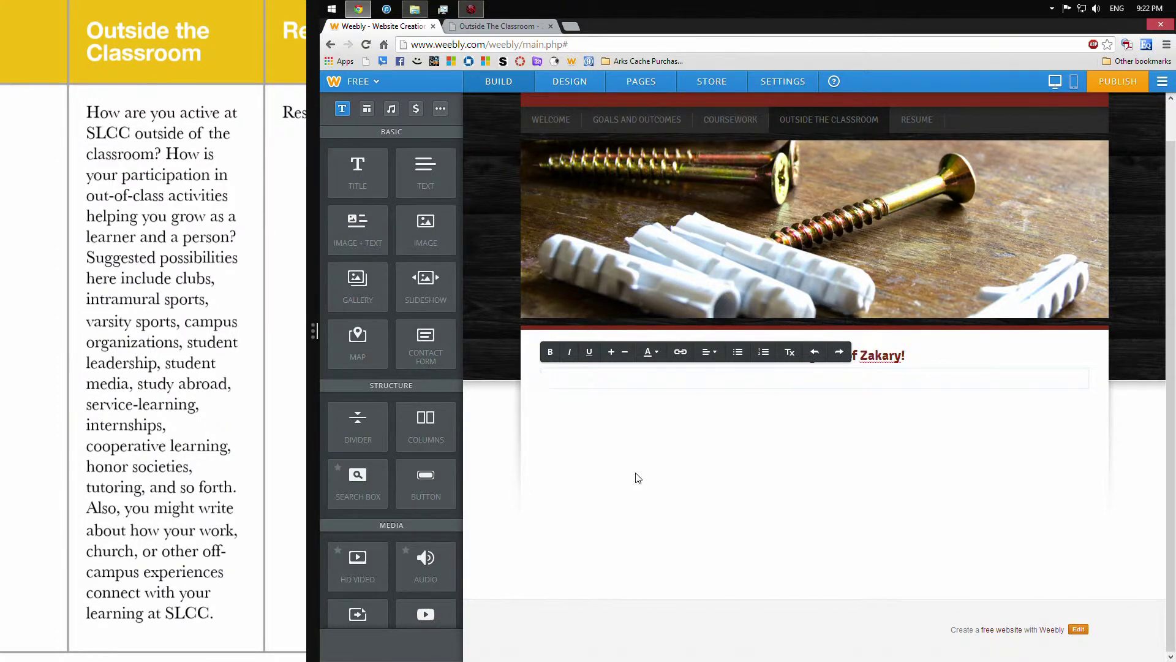
Write a paragraph about working part time at Koh's department store when not in class and enjoying friends, going camping, swimming, football.
text(When not in class, I'm usually at work. I work part time at )
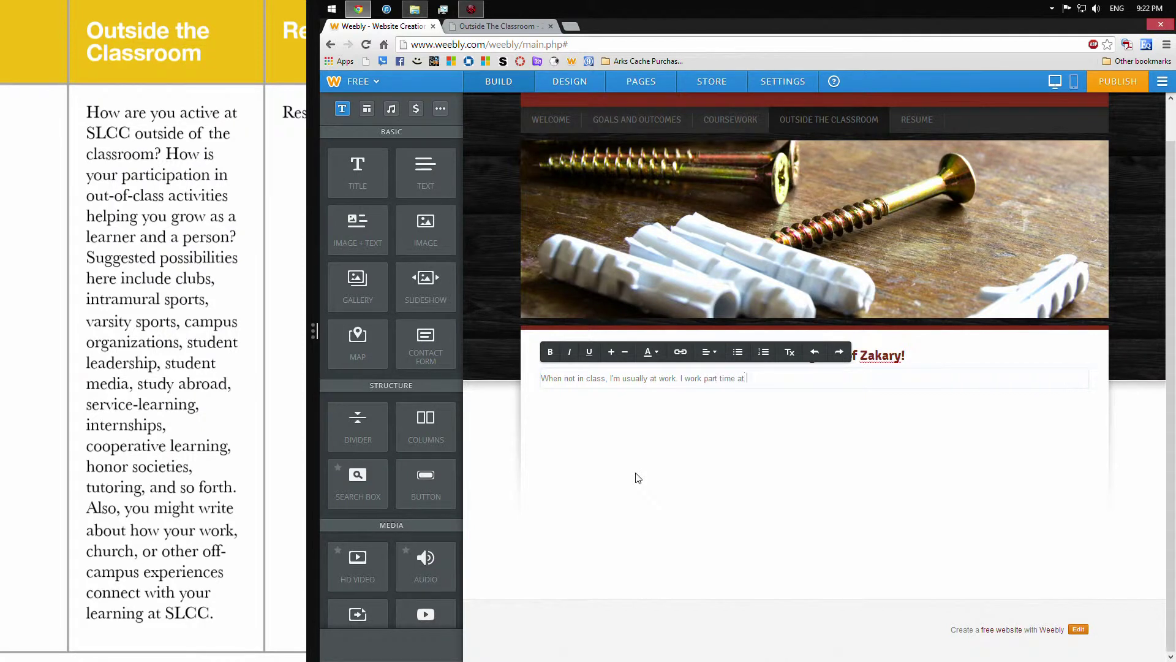
text(Koh's department store)
text(. I enjoy hanging out with)
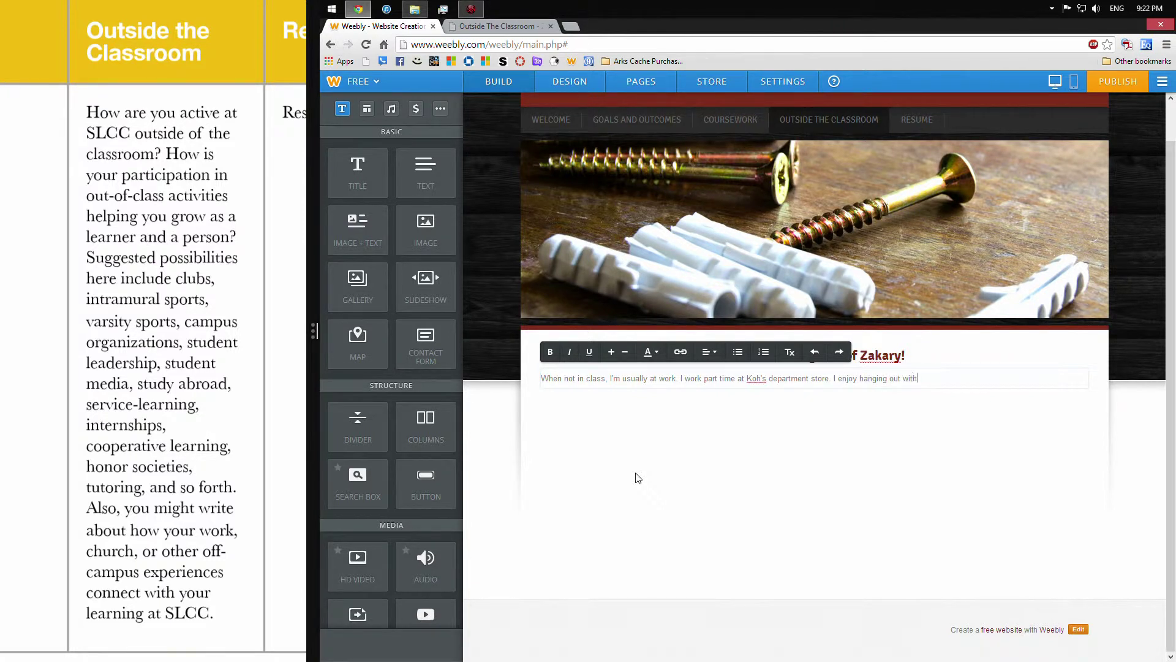
text( friends, going camping, swimming.)
text( football.)
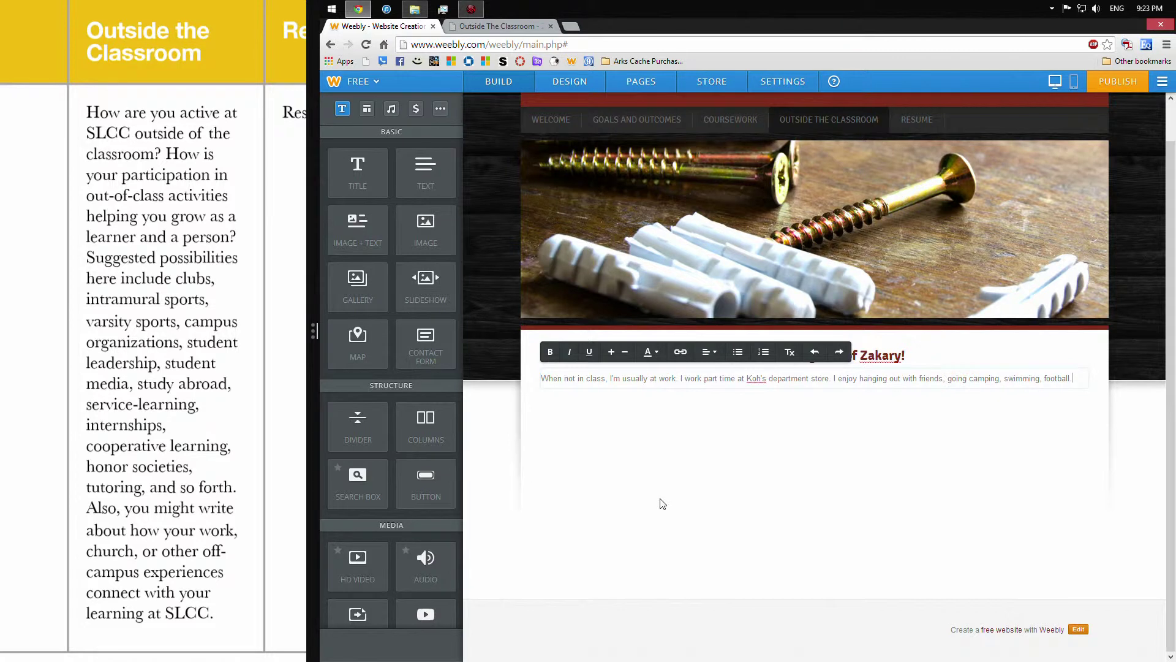
click(703, 499)
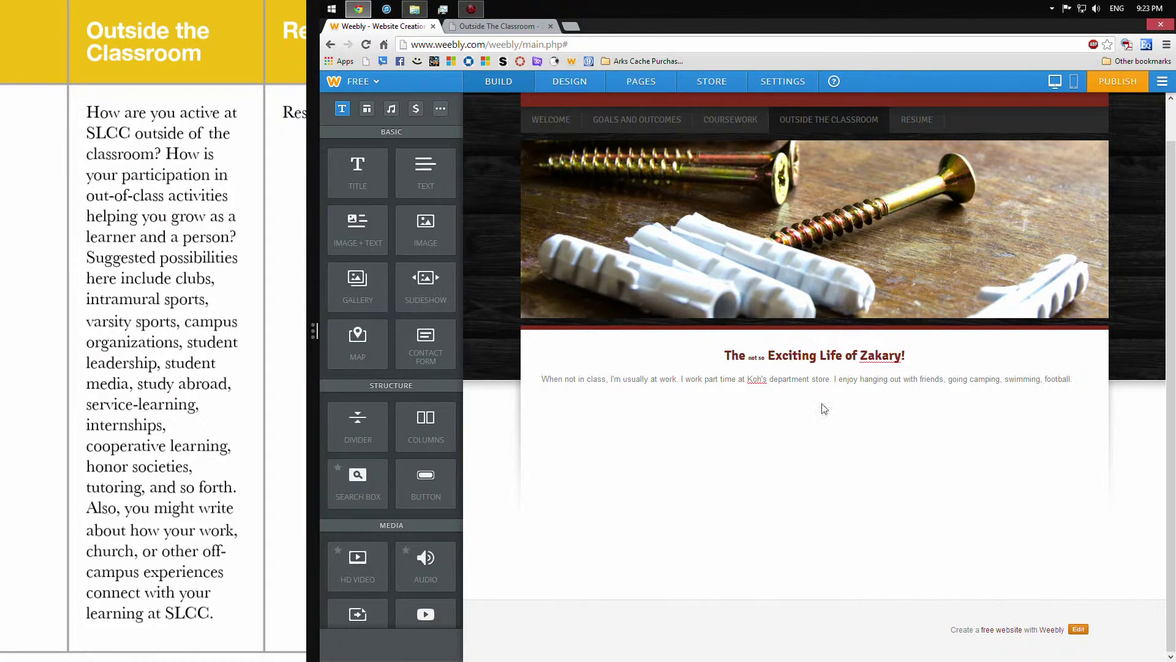
Correct the misspelled store name in the paragraph to "Kohl's".
double_click(745, 375)
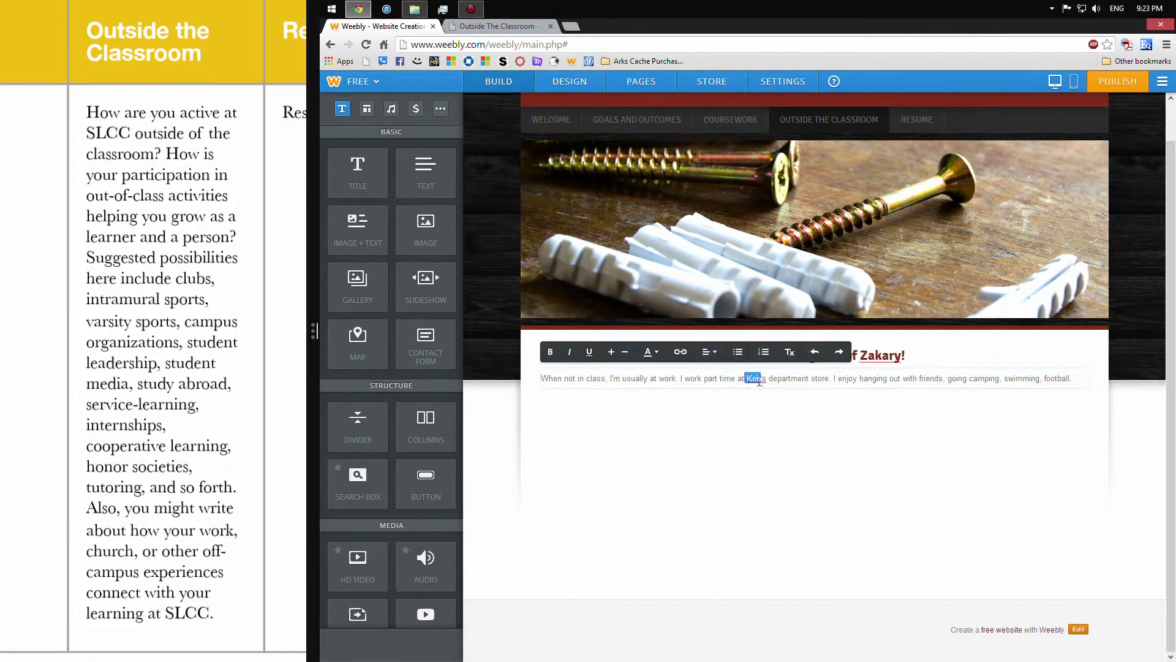
click(682, 402)
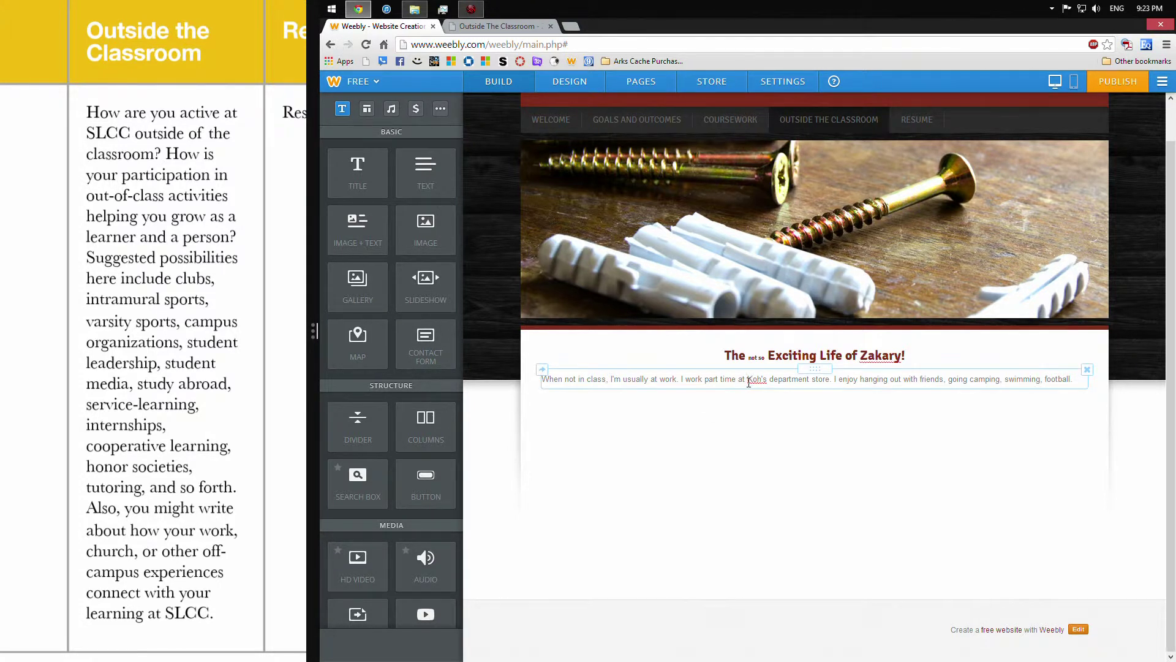
drag(746, 379, 767, 380)
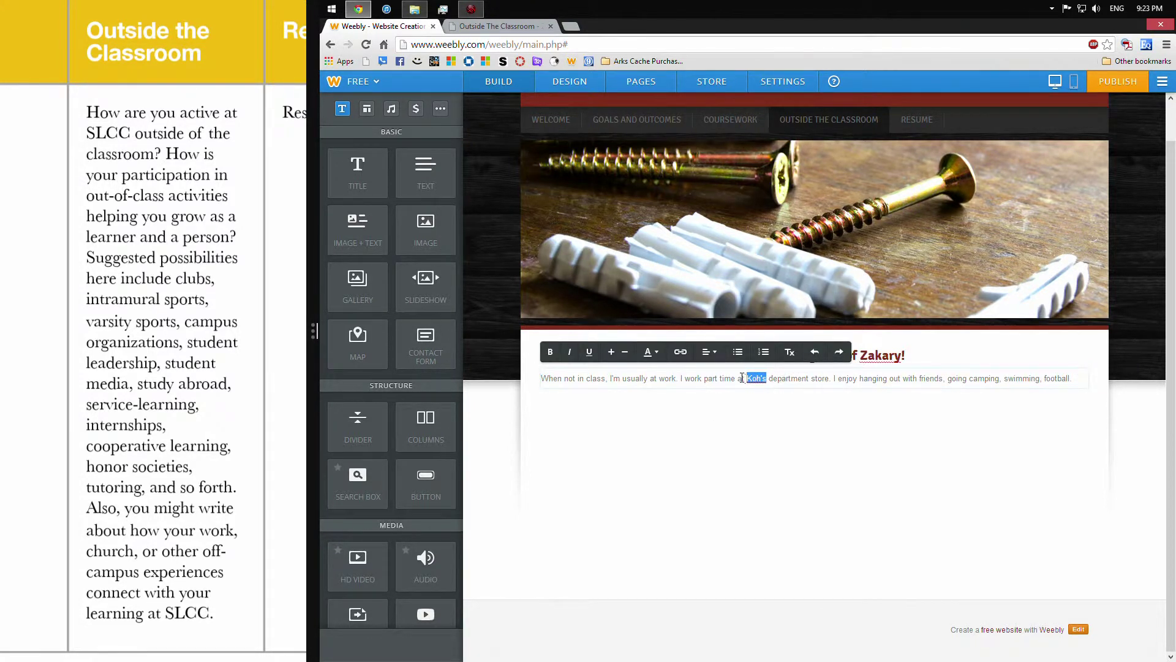
click(766, 377)
text(l)
click(789, 429)
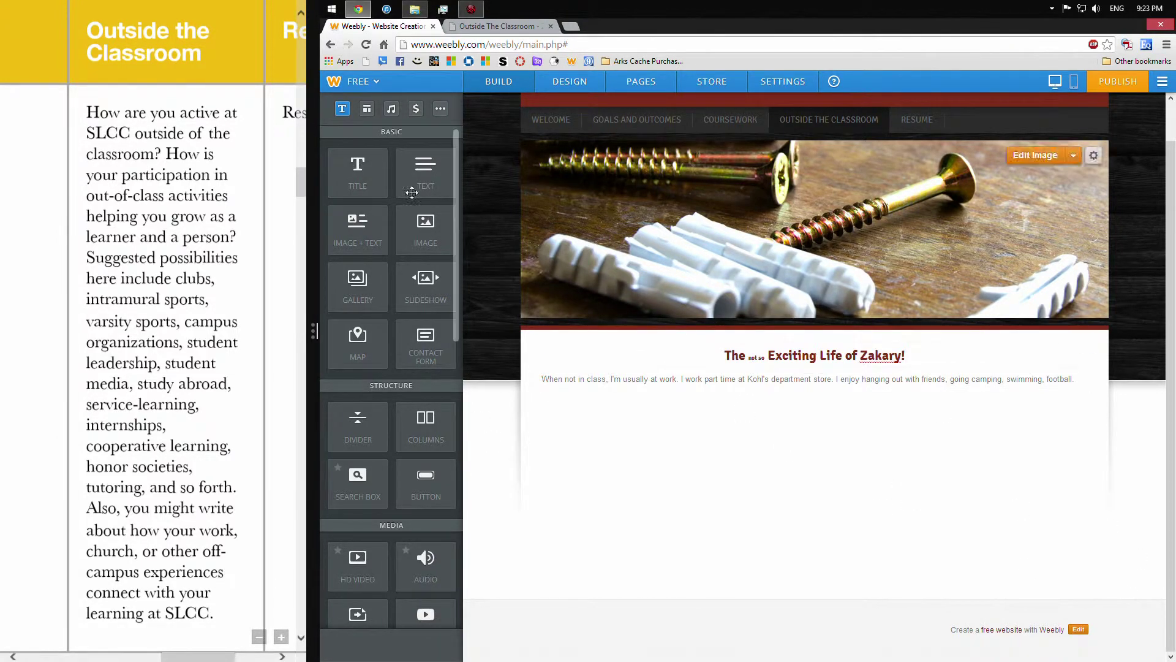
Add a title element below the paragraph with the text "Mind Mastery International".
drag(355, 181, 578, 407)
click(577, 407)
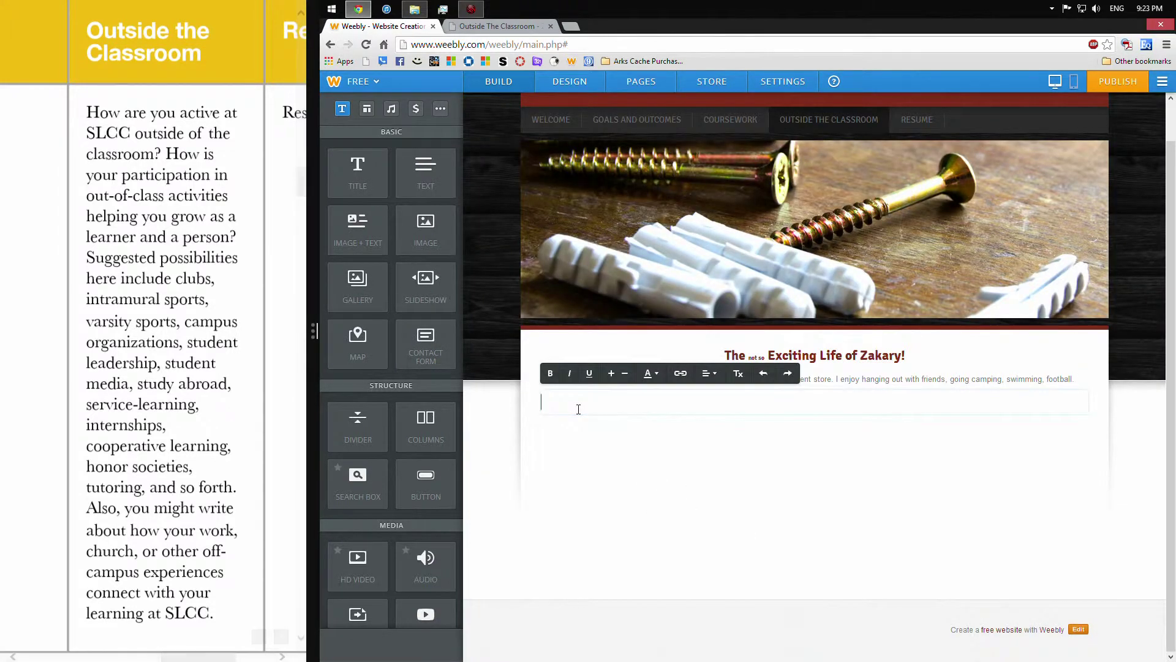
text(Mind Ma)
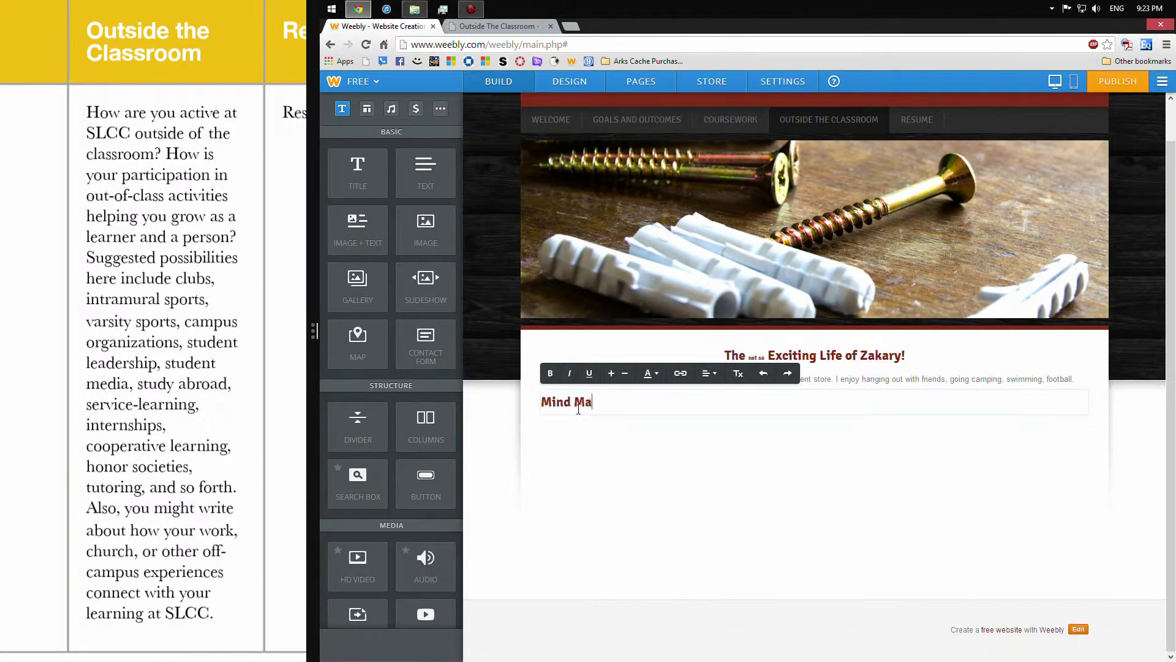
text(stery International)
click(625, 489)
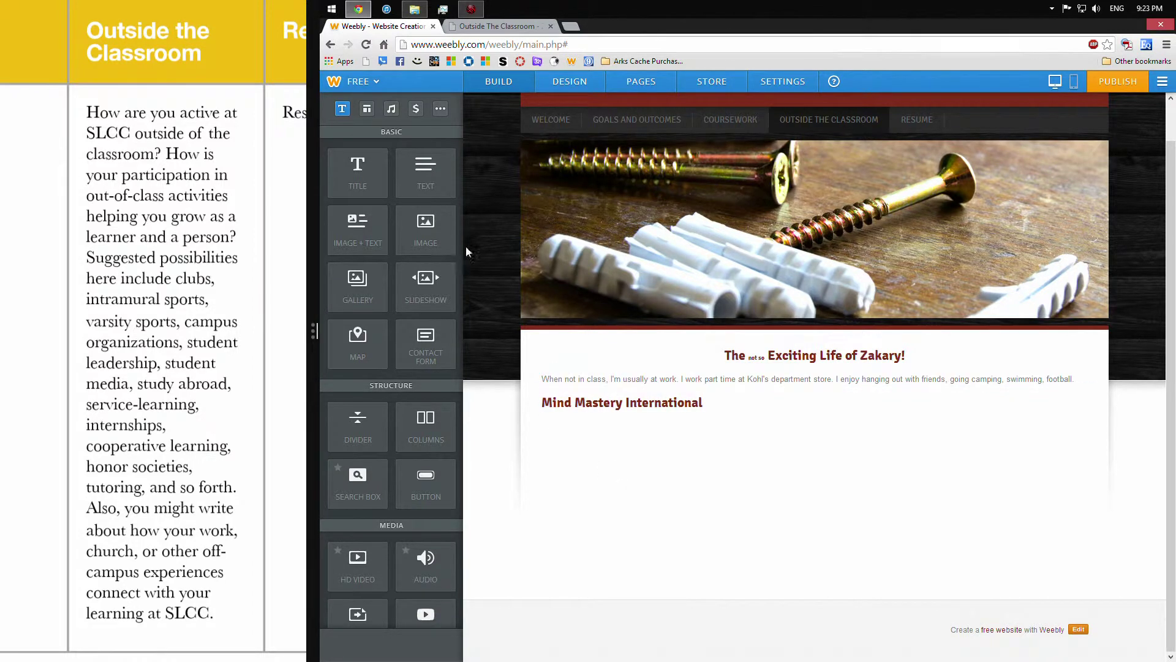
Add a text element under the club heading: "I'm the president of Mind Mastery international here at Salt Lake Community College. We, as a group,".
drag(438, 183, 723, 472)
click(720, 430)
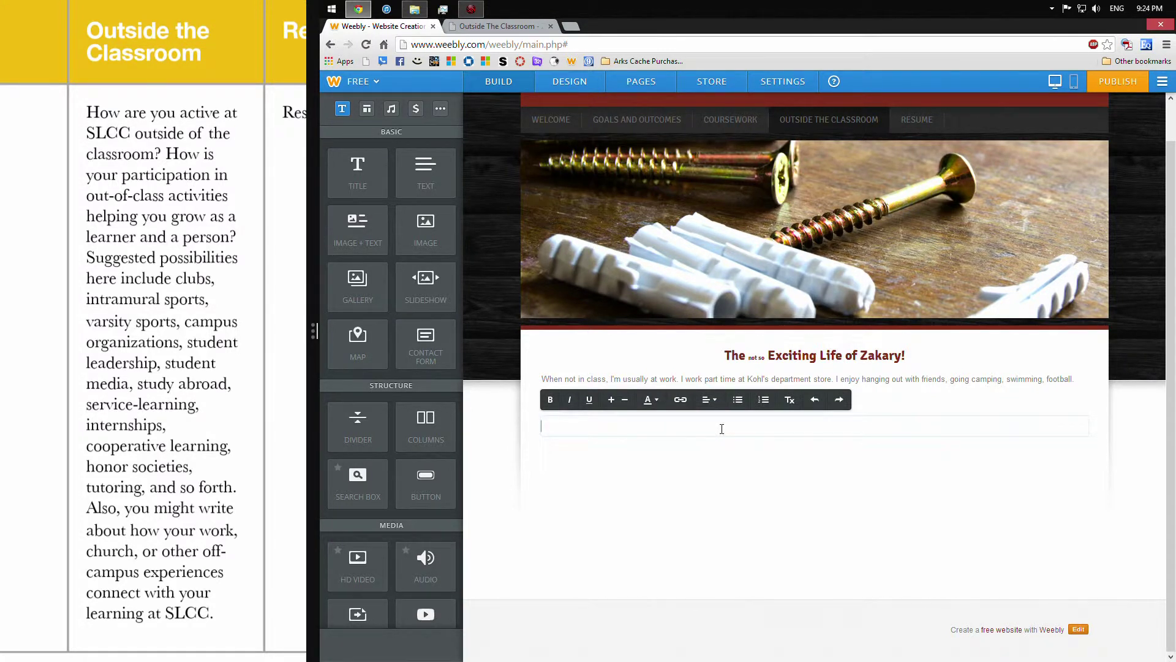
text(I'm the president of Mind Mastery internatio)
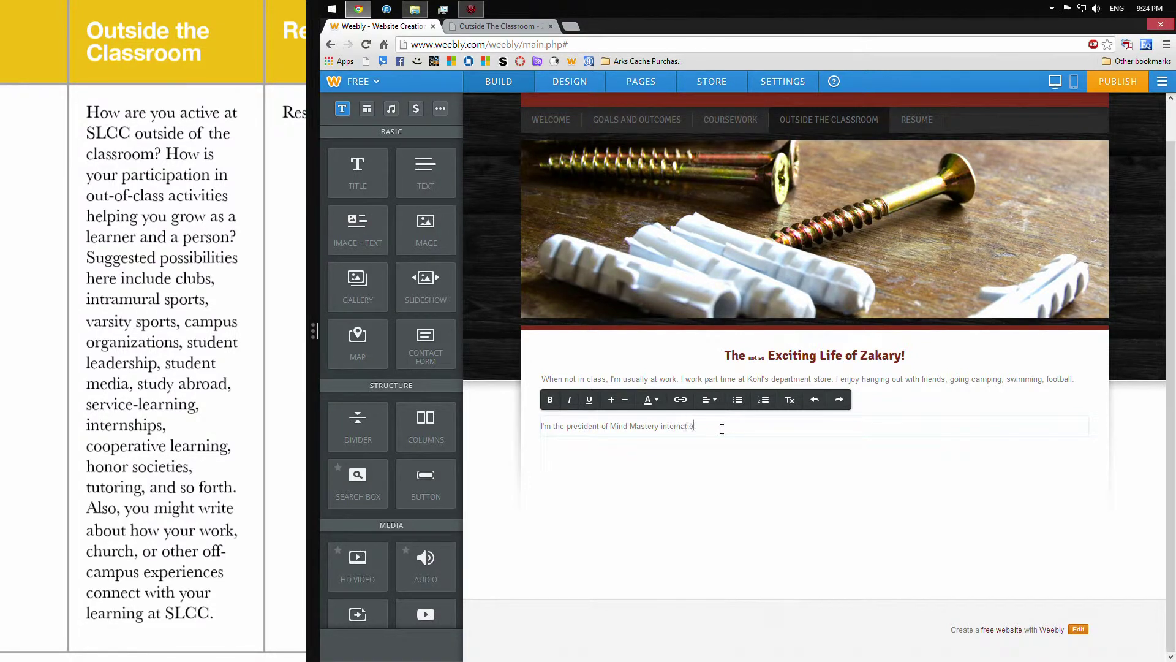
text(nal here at Salt Lake Community College. We, as a group,)
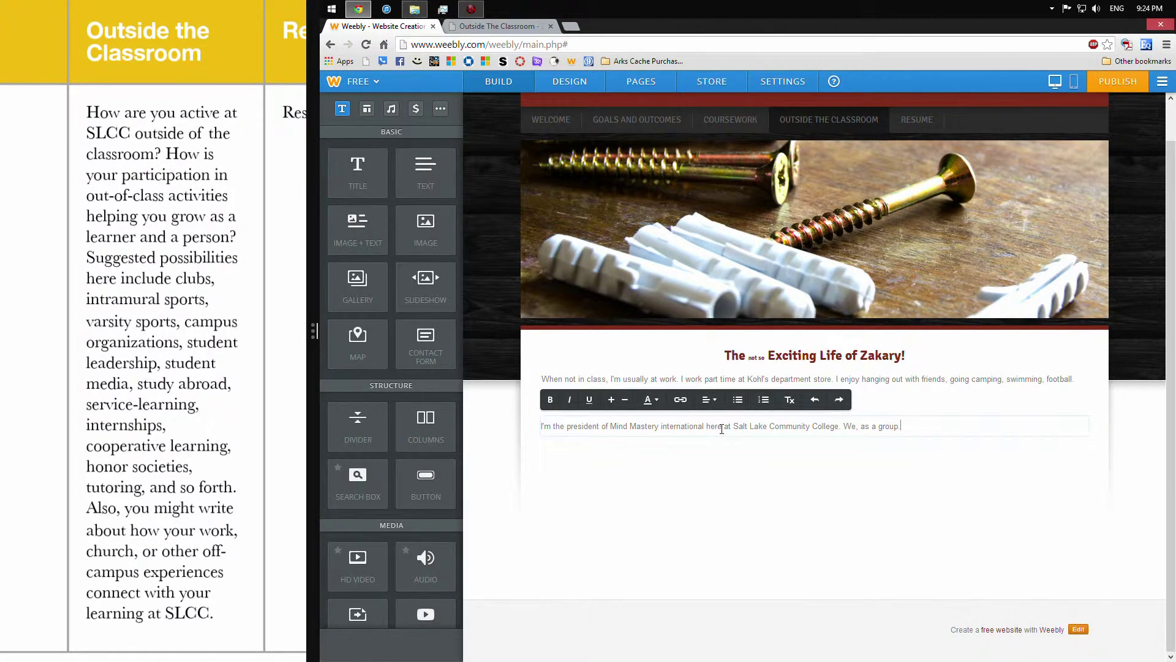
Continue the club paragraph: "are focused on helping student and the community expand their smarts, giving them a higher advantage throughtout school and life.".
text( are focused on helping student and the commun)
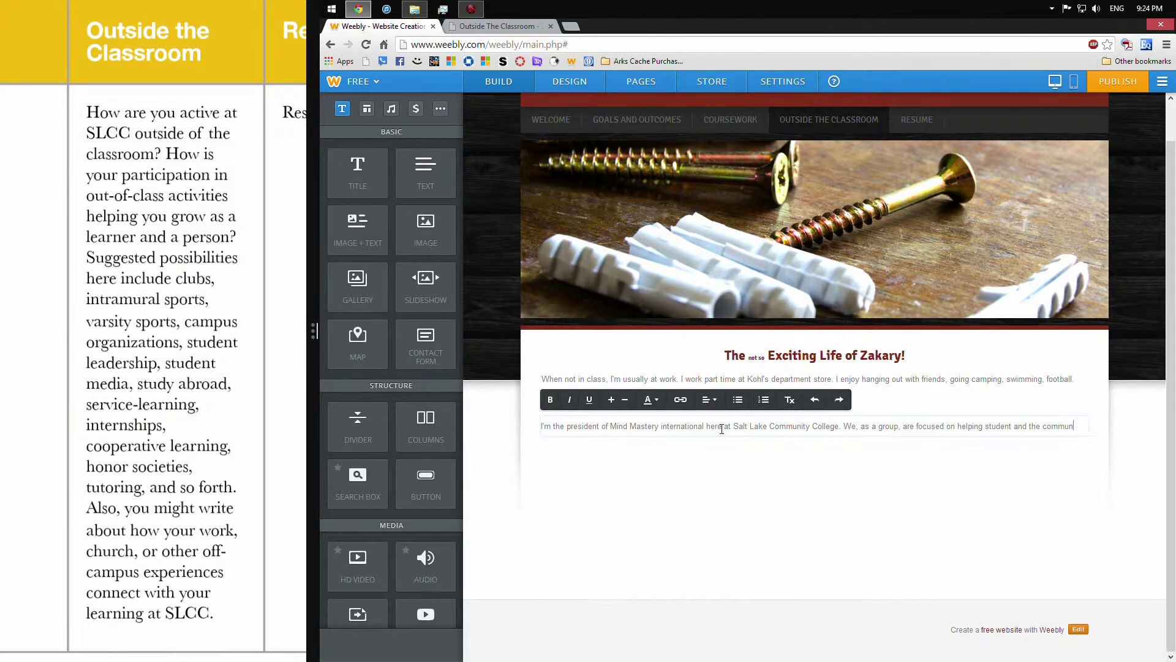
text(ity )
text(expand their)
text( smarts)
text(, giving them)
text( a )
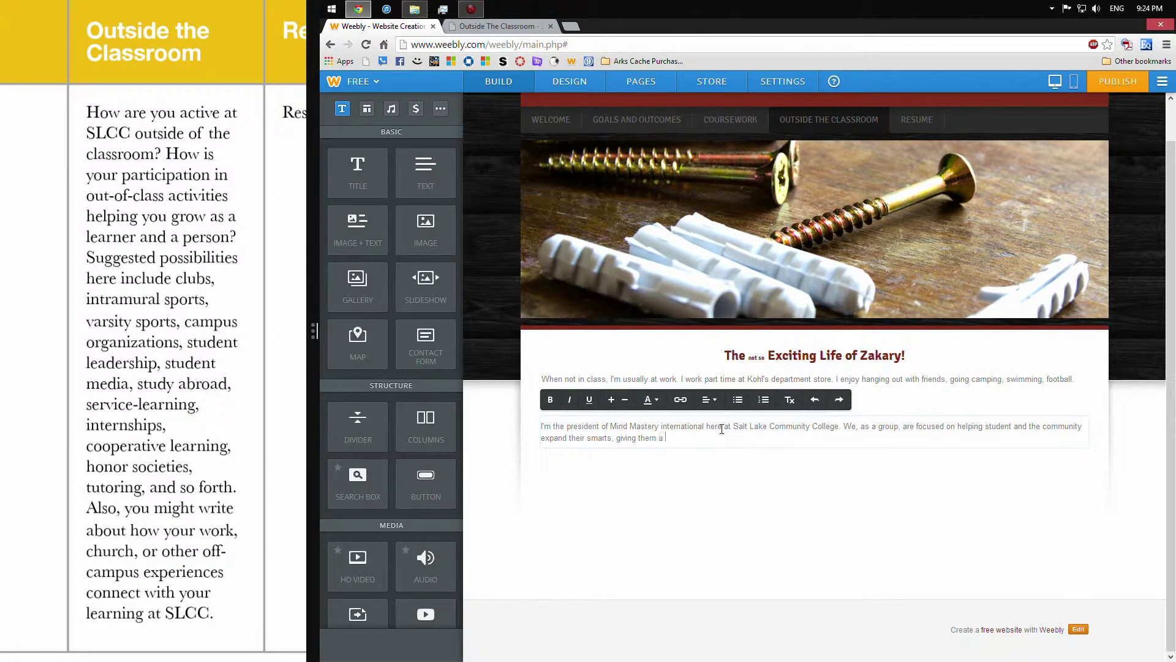
text(higher advantage throughtout school and life.)
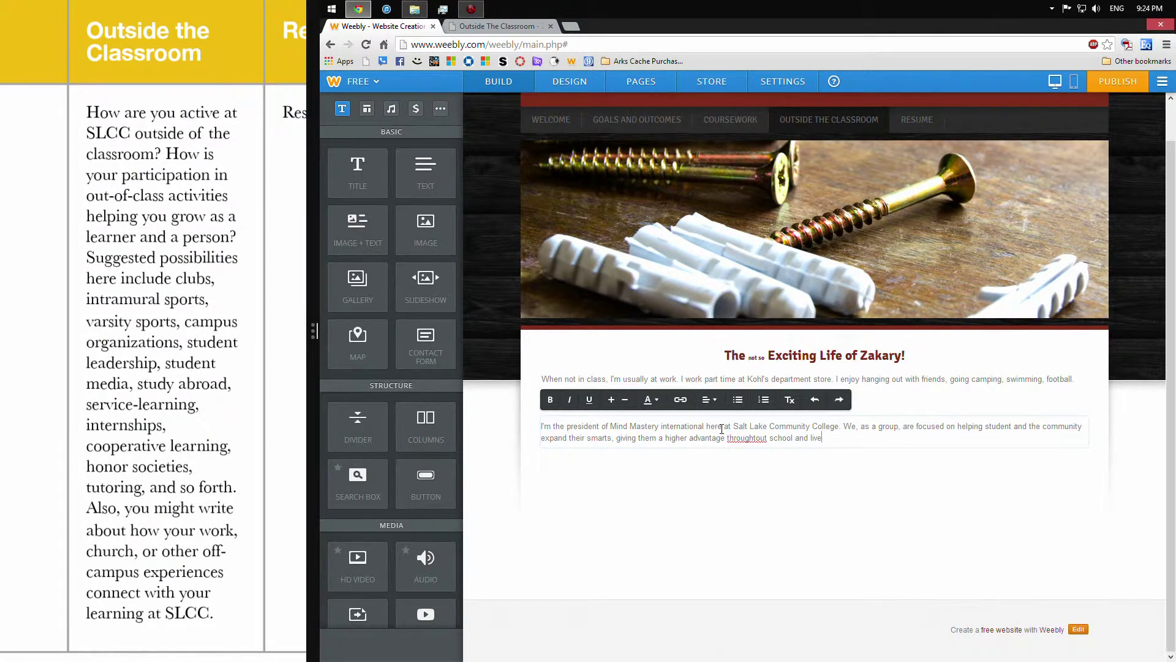
Correct the misspelled word in the club paragraph to "throughout" and finish editing the text.
click(754, 438)
key(BackSpace)
key(BackSpace)
key(BackSpace)
text(h)
click(865, 437)
click(760, 521)
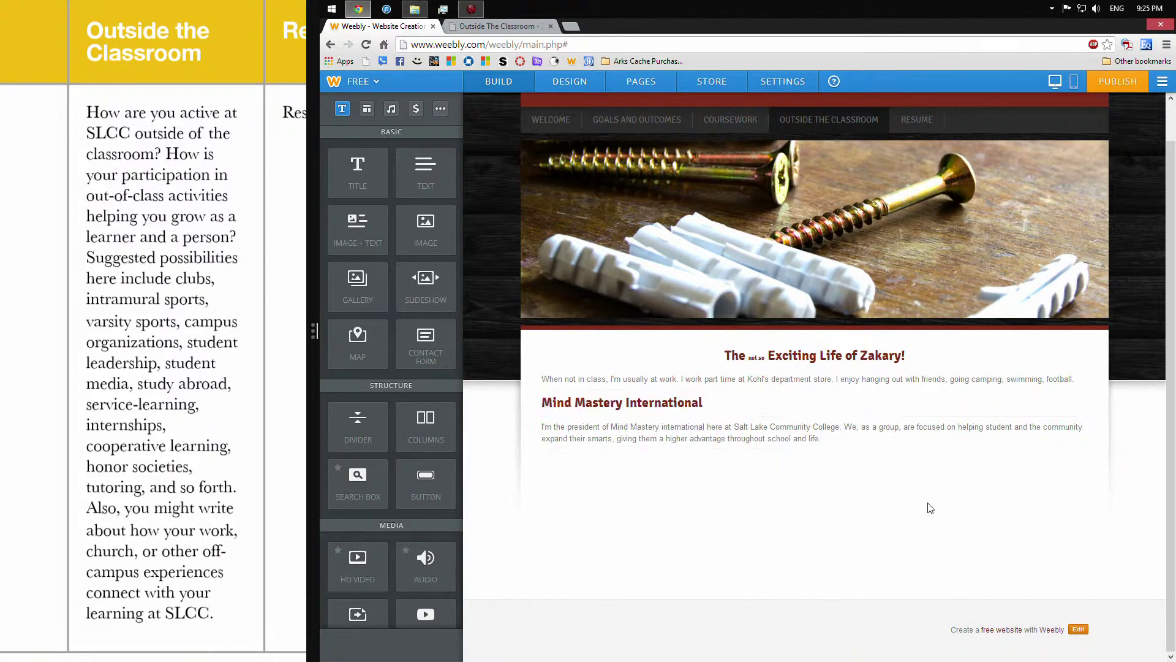
Compare the page being built with the finished portfolio's Outside the Classroom page and the guide column.
click(528, 27)
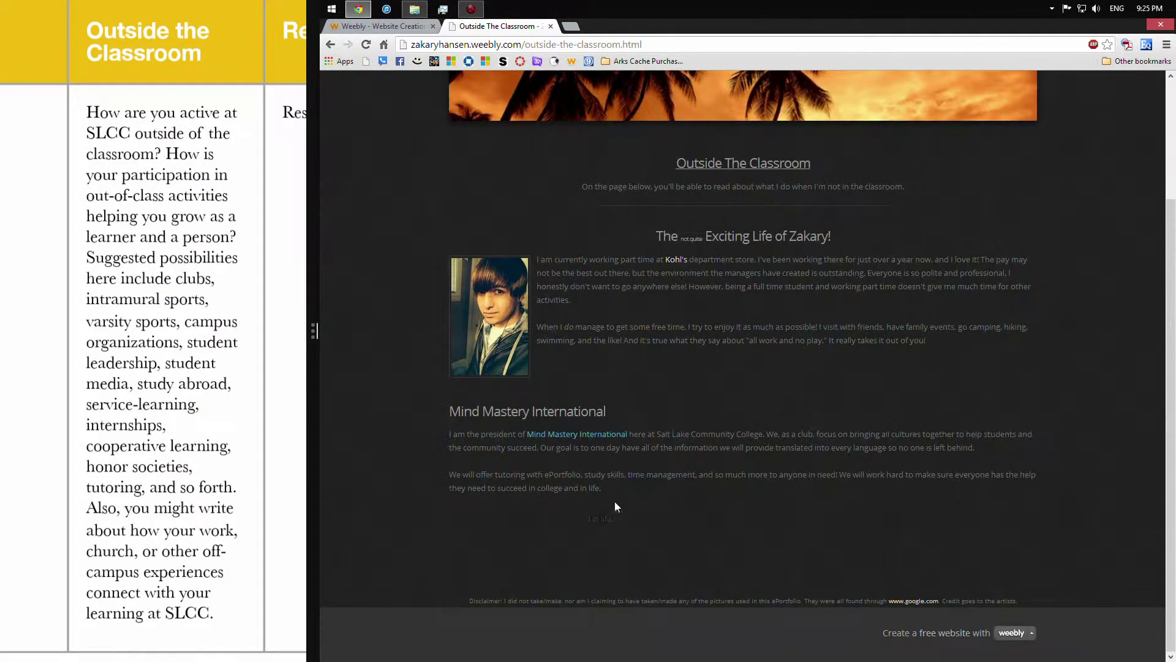
click(409, 27)
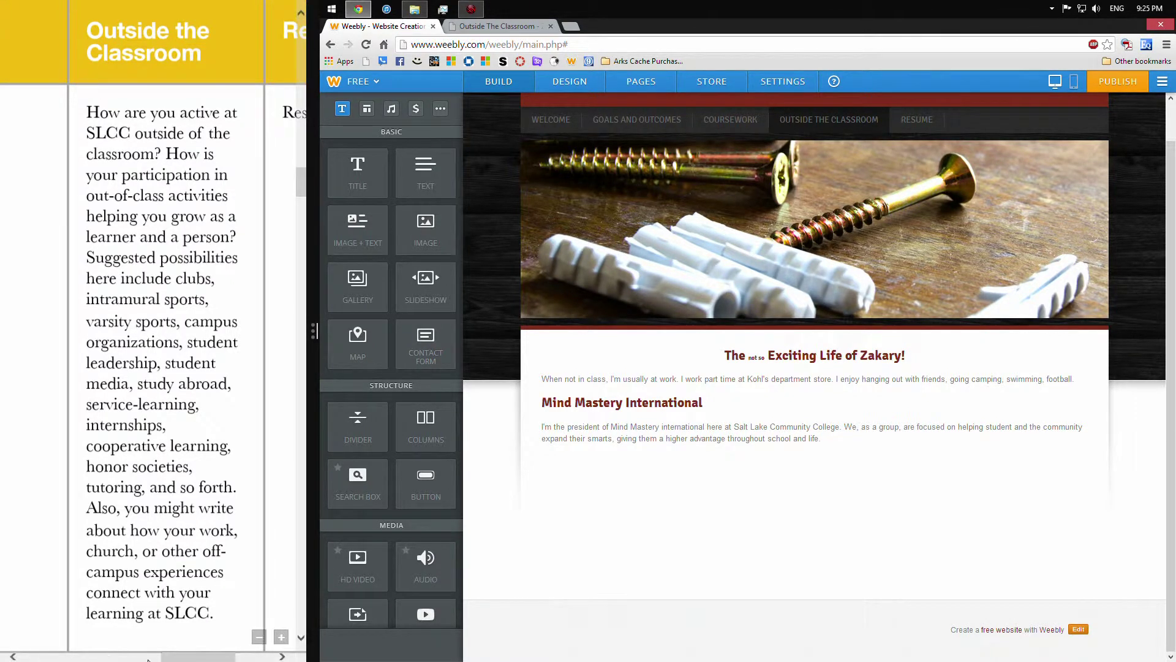
click(161, 656)
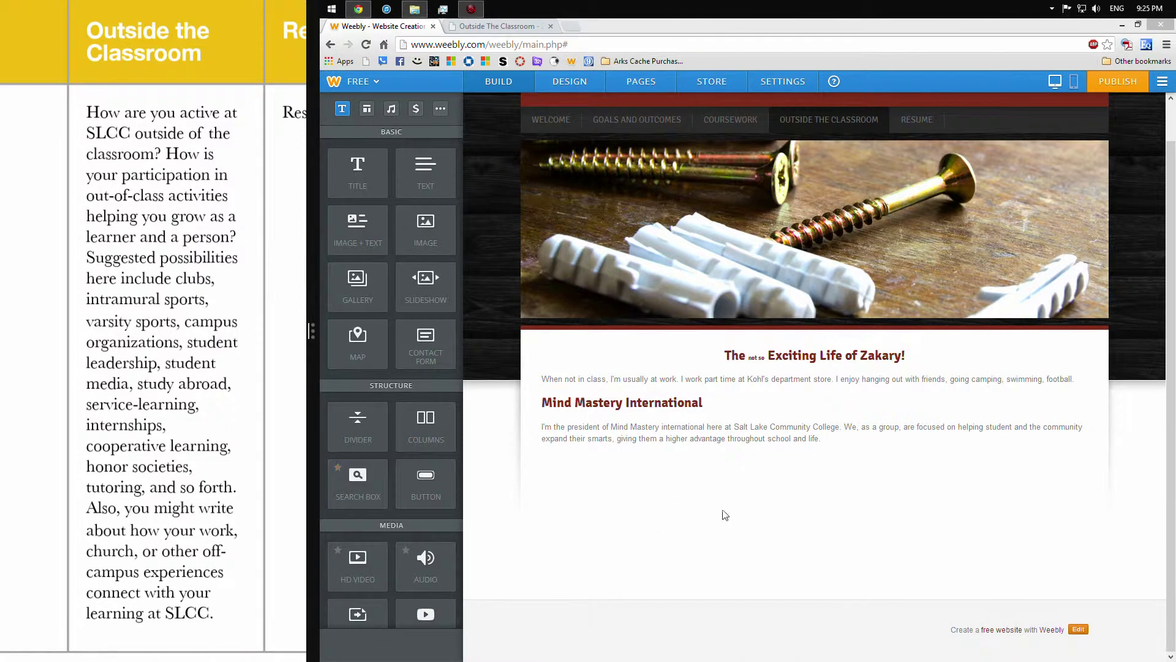
scroll(726, 513, up, 1)
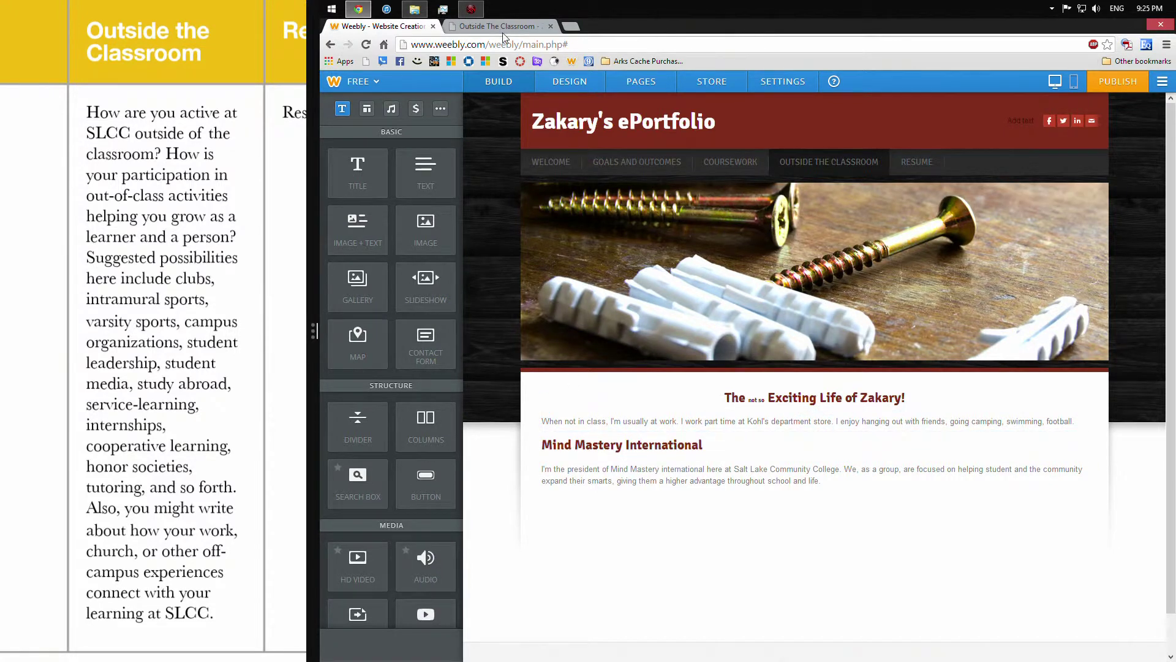
key(ctrl+Tab)
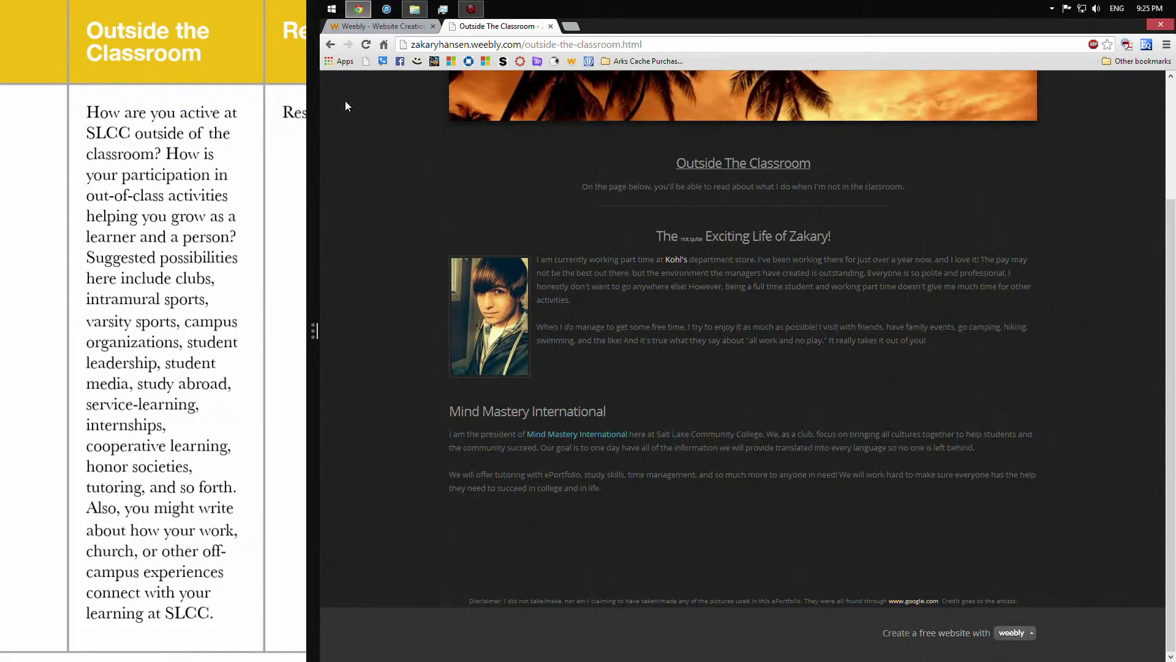
click(367, 26)
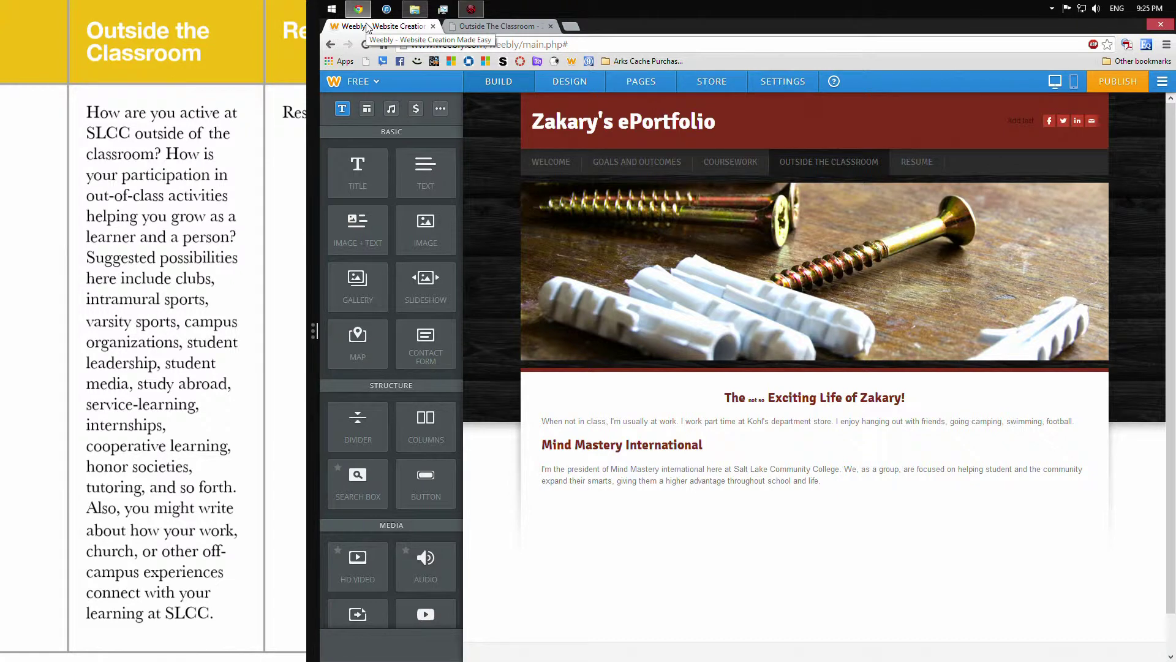
Search Google for "campsite" in a new browser tab.
click(572, 27)
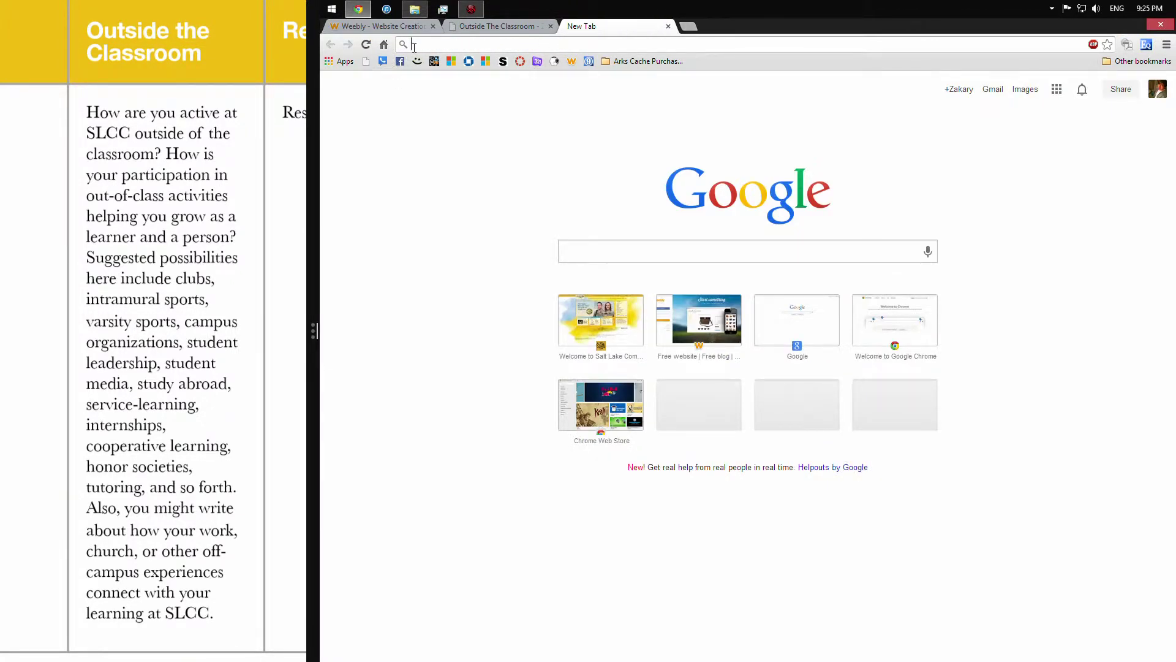
text(coom)
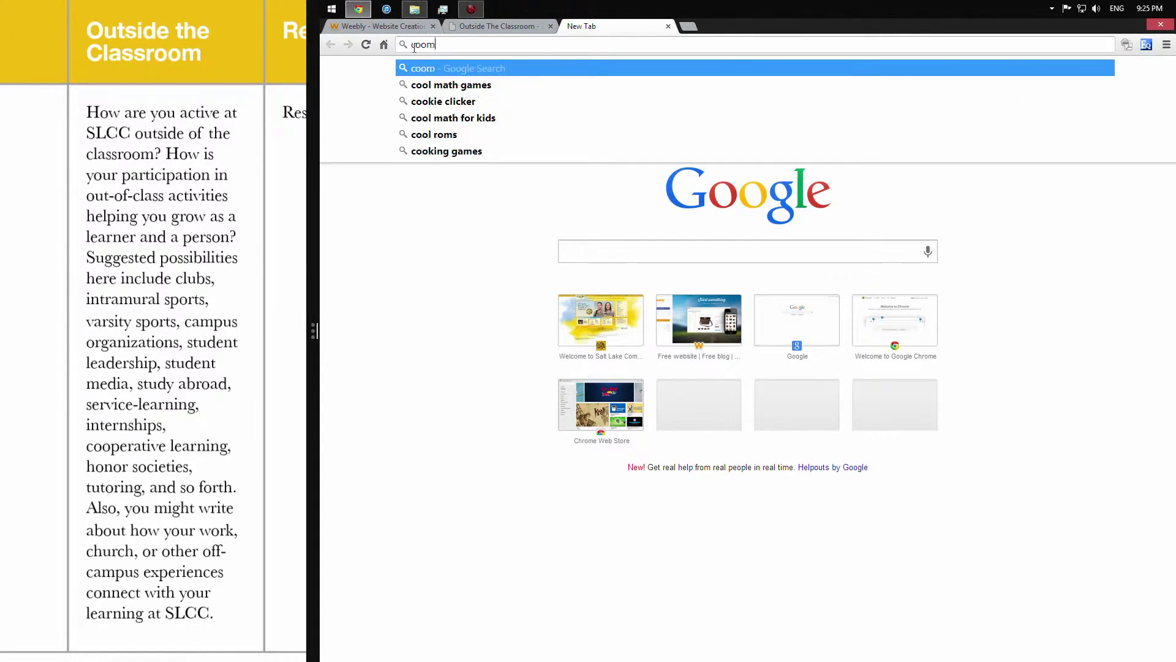
key(BackSpace)
key(BackSpace)
text(a)
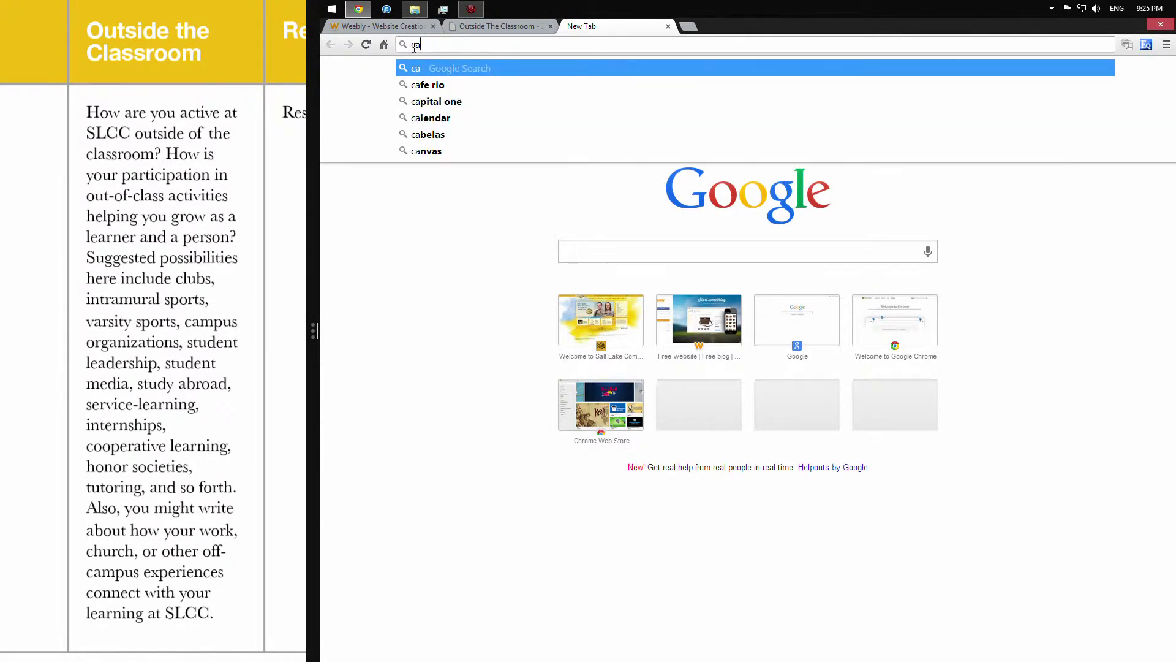
text(mpsite)
key(Return)
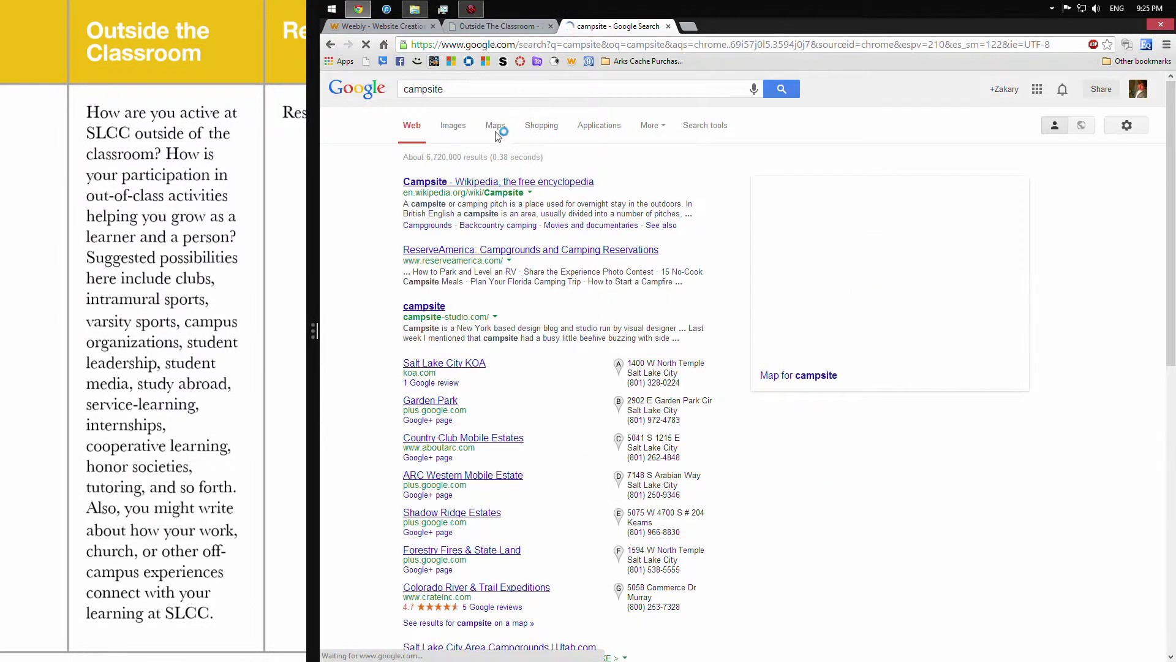
Switch the campsite search to image results, preview the Pukaskwa National Park tent photo, and return to the Weebly editor.
click(453, 125)
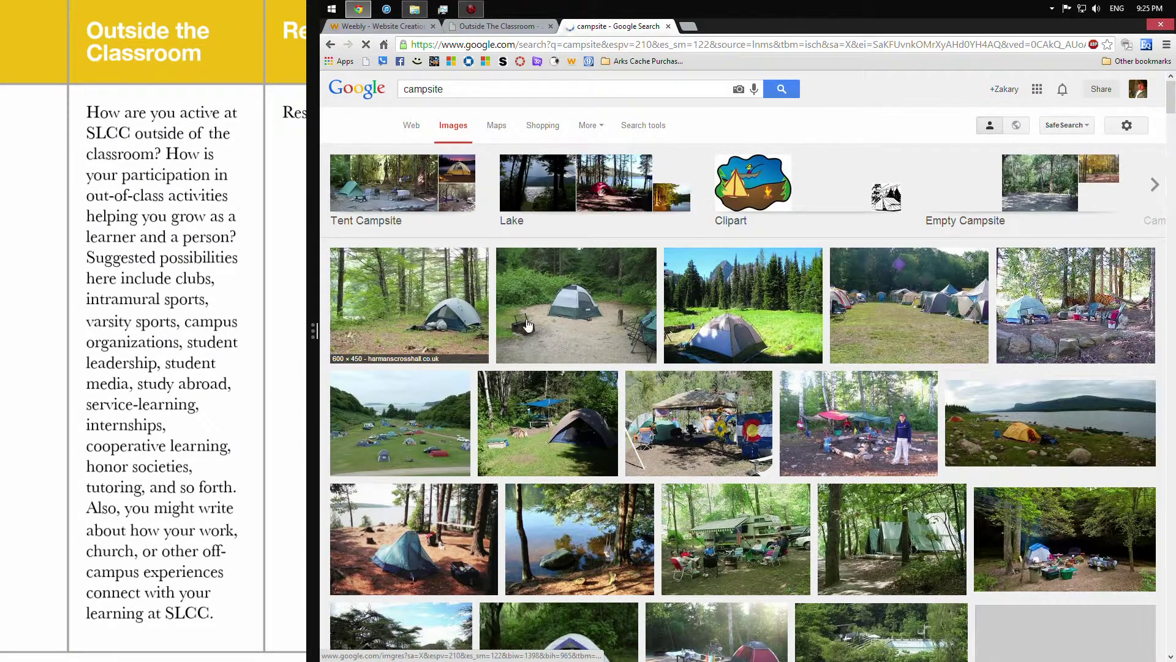
click(528, 325)
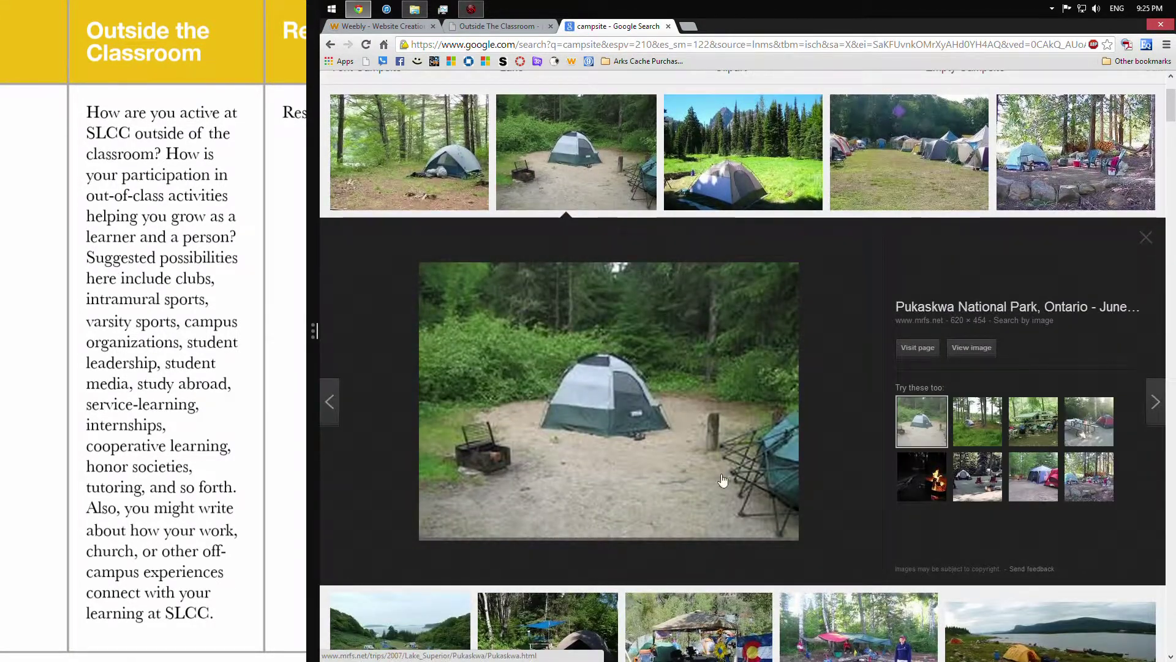
click(402, 27)
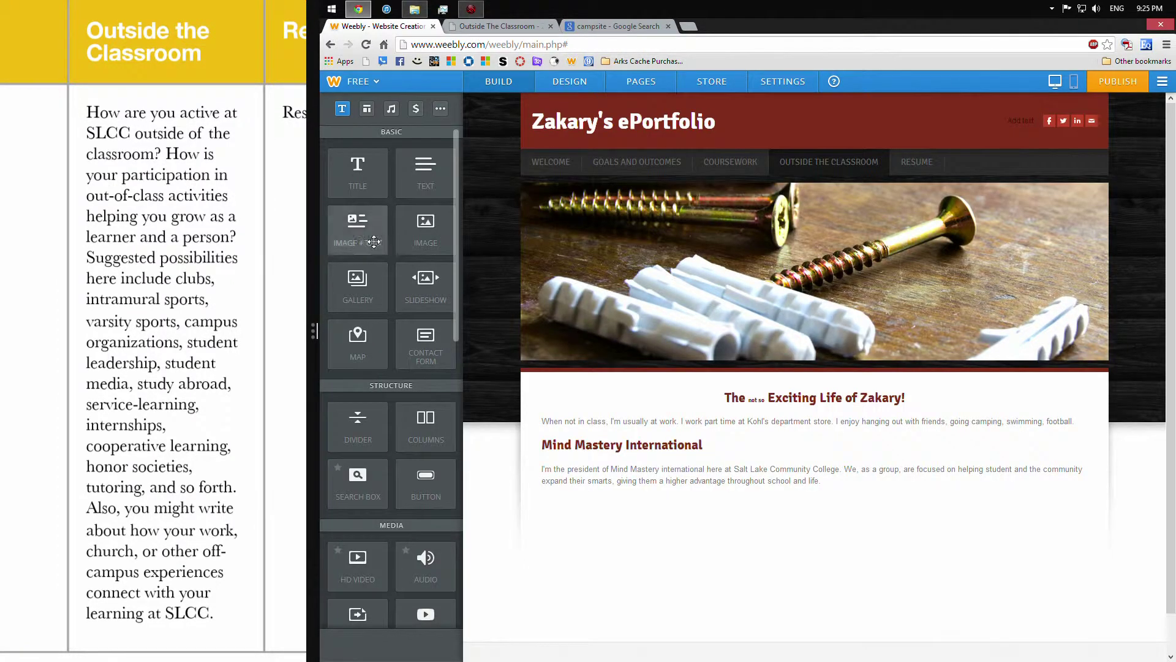
Consult the finished portfolio's page, add an Image element between the introduction and the Mind Mastery International title, and open its image chooser.
click(511, 27)
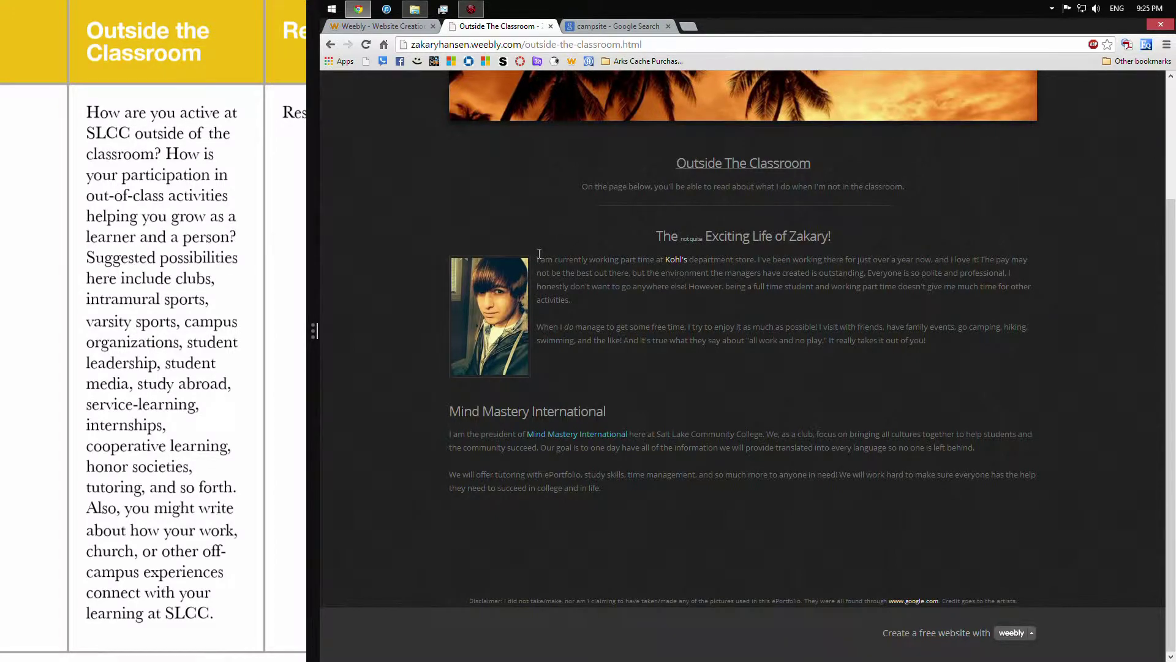
click(386, 26)
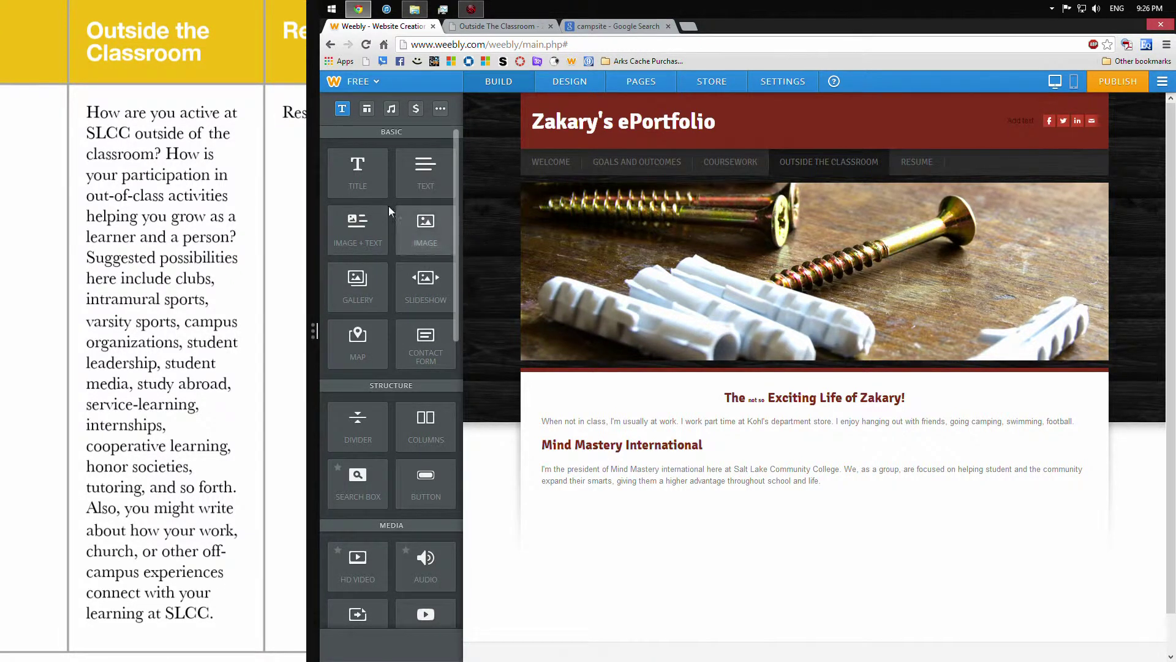
drag(398, 231, 620, 472)
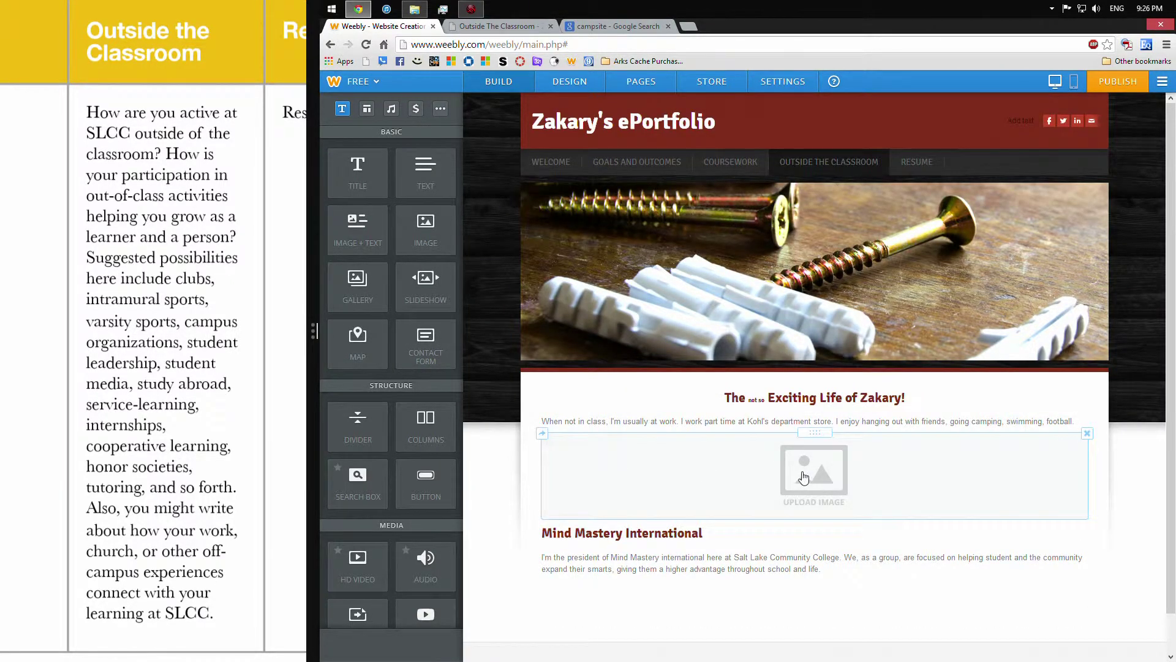
click(803, 477)
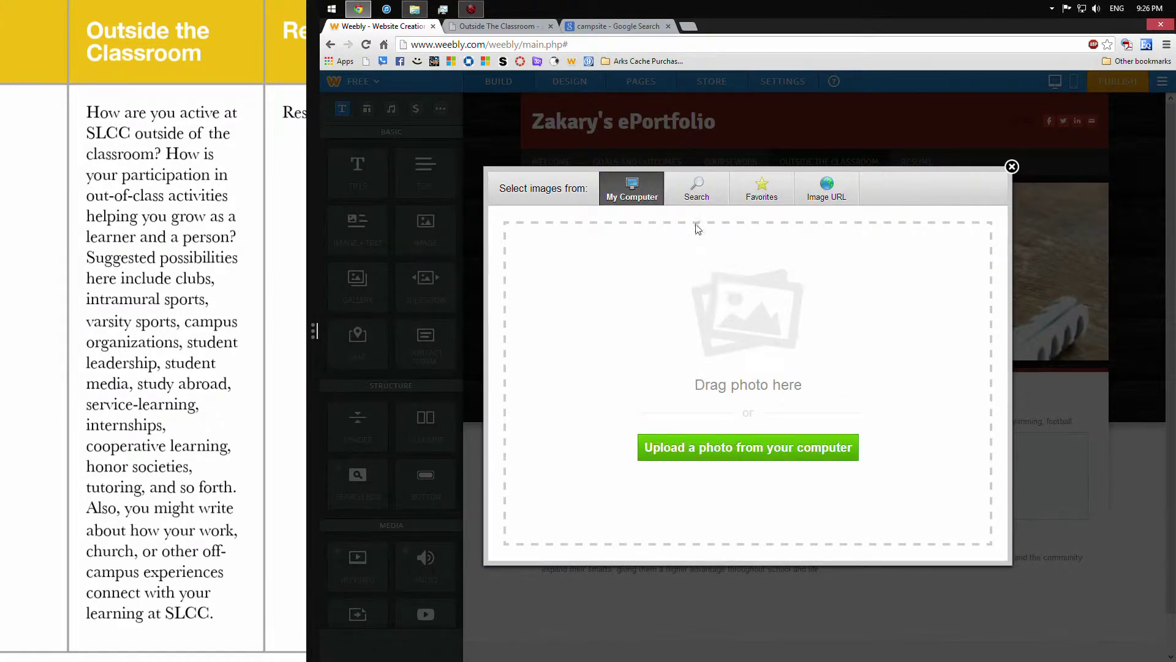
Look at the Image URL and Search sources offered for the picture, returning to the computer upload source.
click(816, 199)
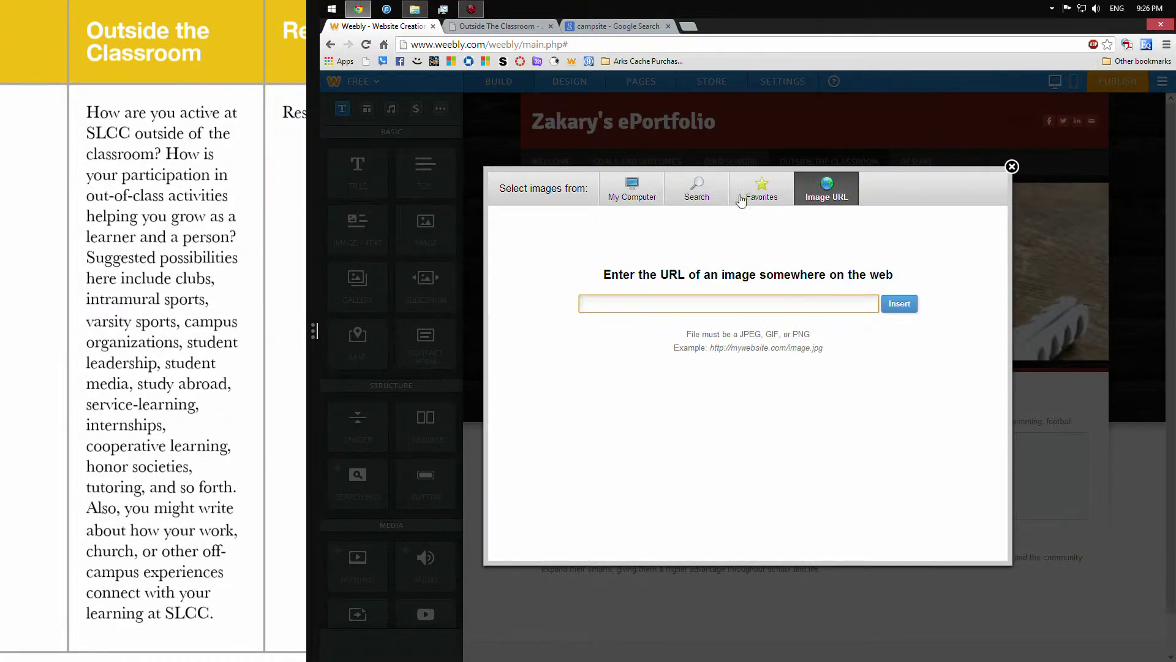
click(688, 200)
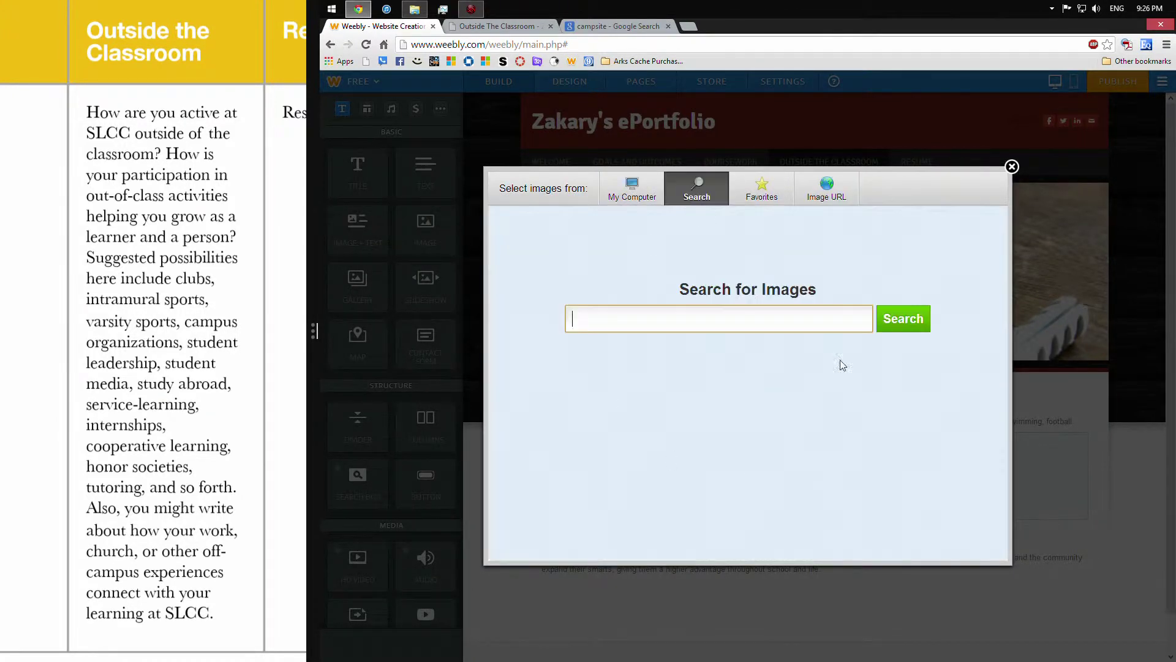
click(625, 187)
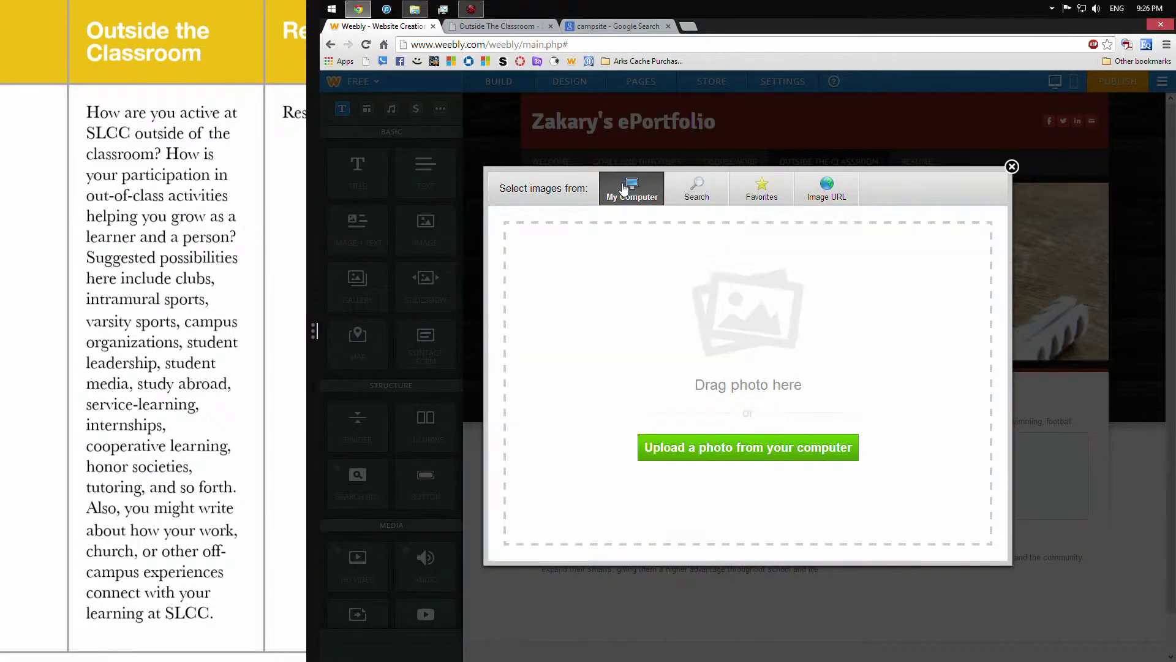
Upload a Toothless wallpaper from the Desktop Backgrounds folder in Pictures and shrink it to about two thirds of the column width.
click(693, 440)
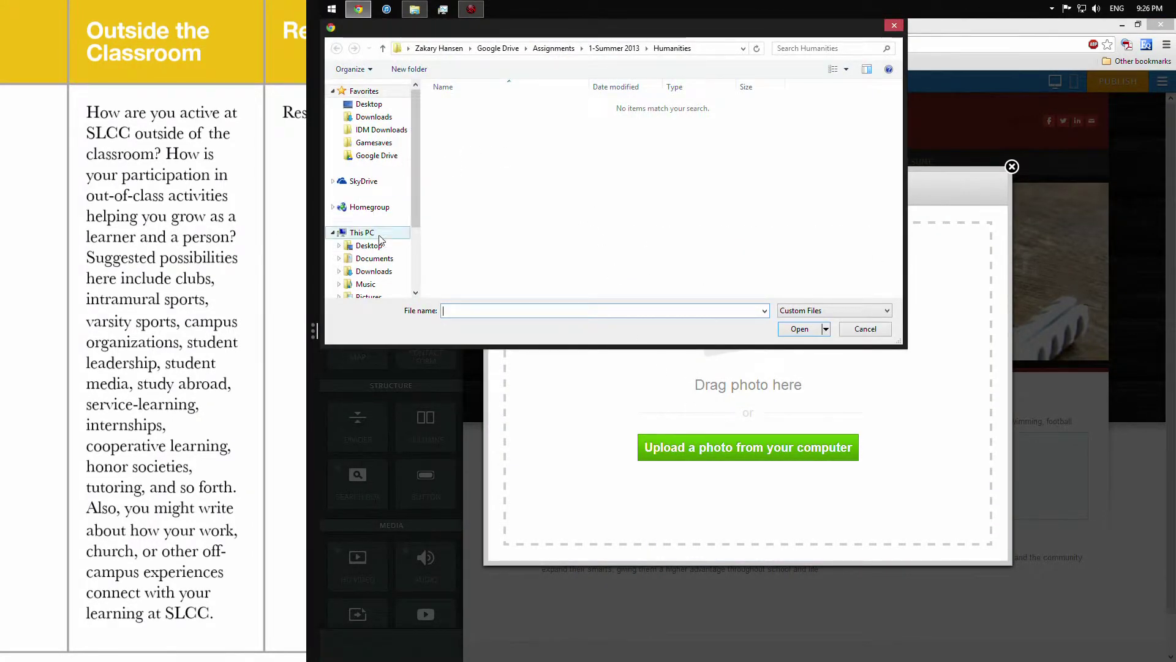
click(375, 298)
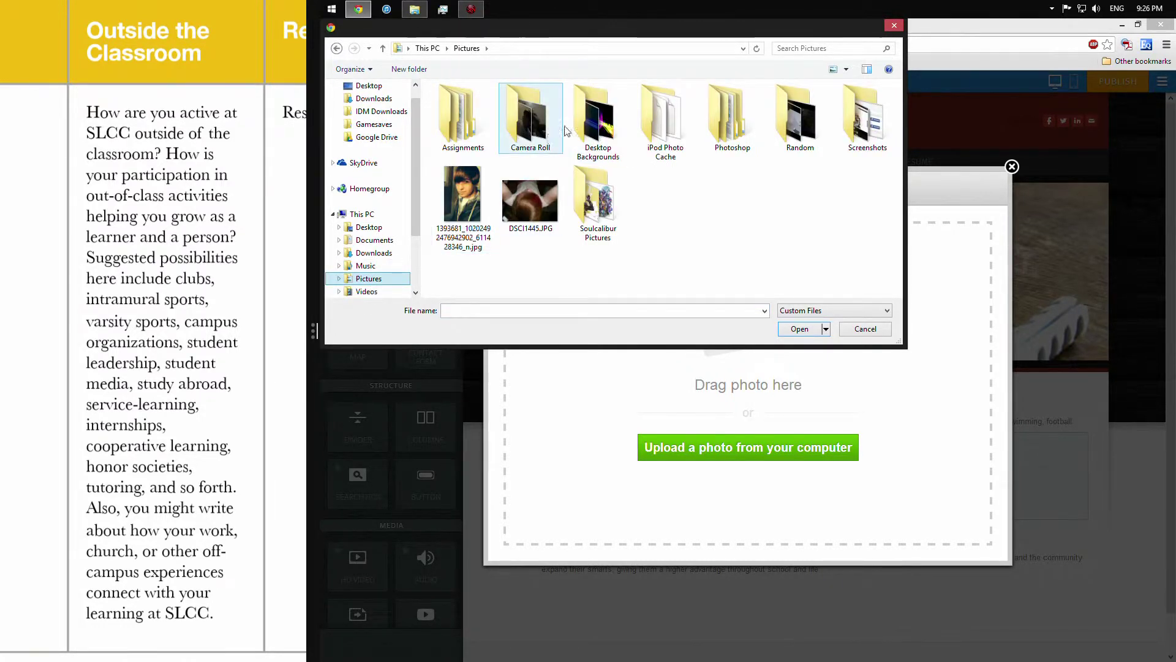
double_click(600, 121)
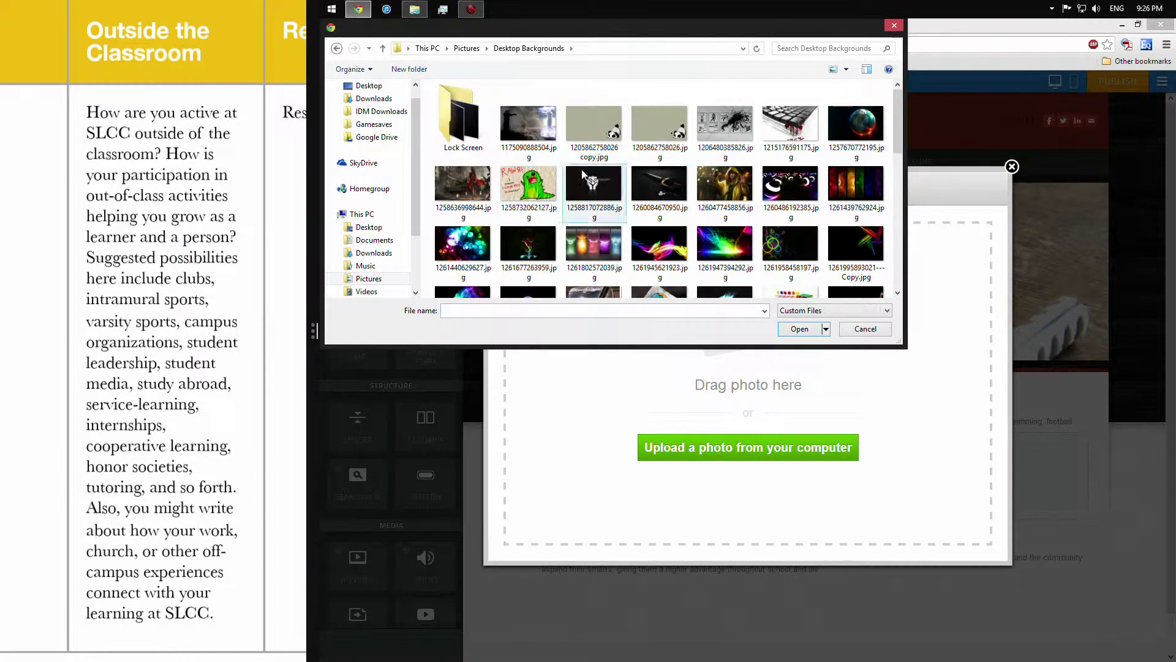
scroll(656, 245, down, 10)
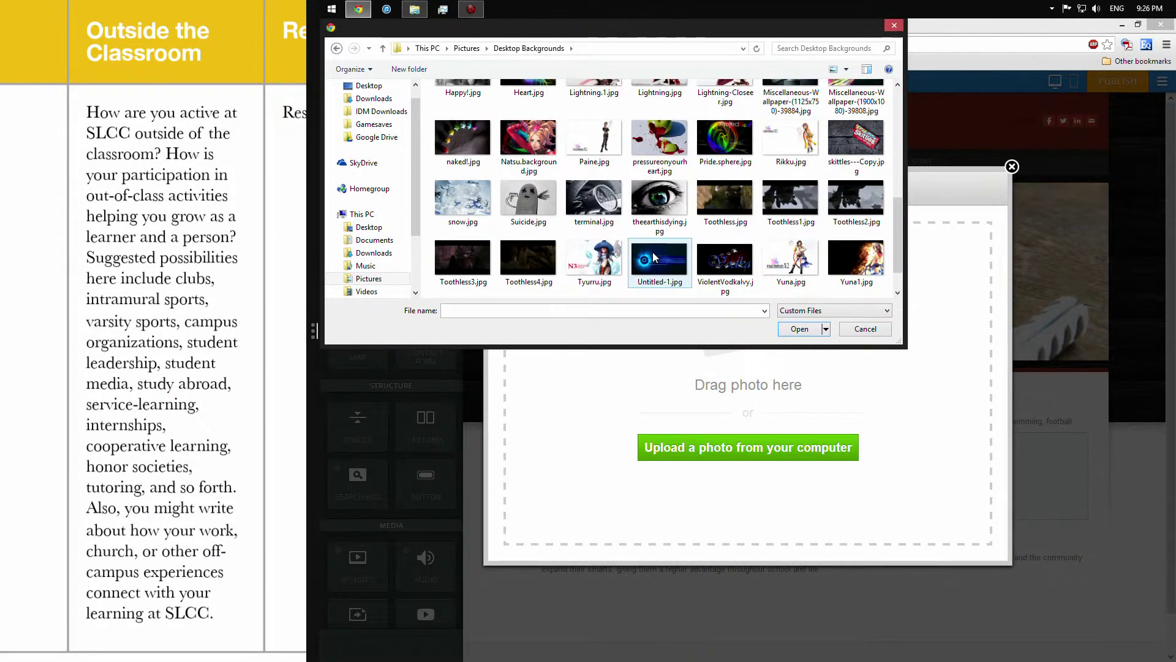
scroll(653, 256, down, 1)
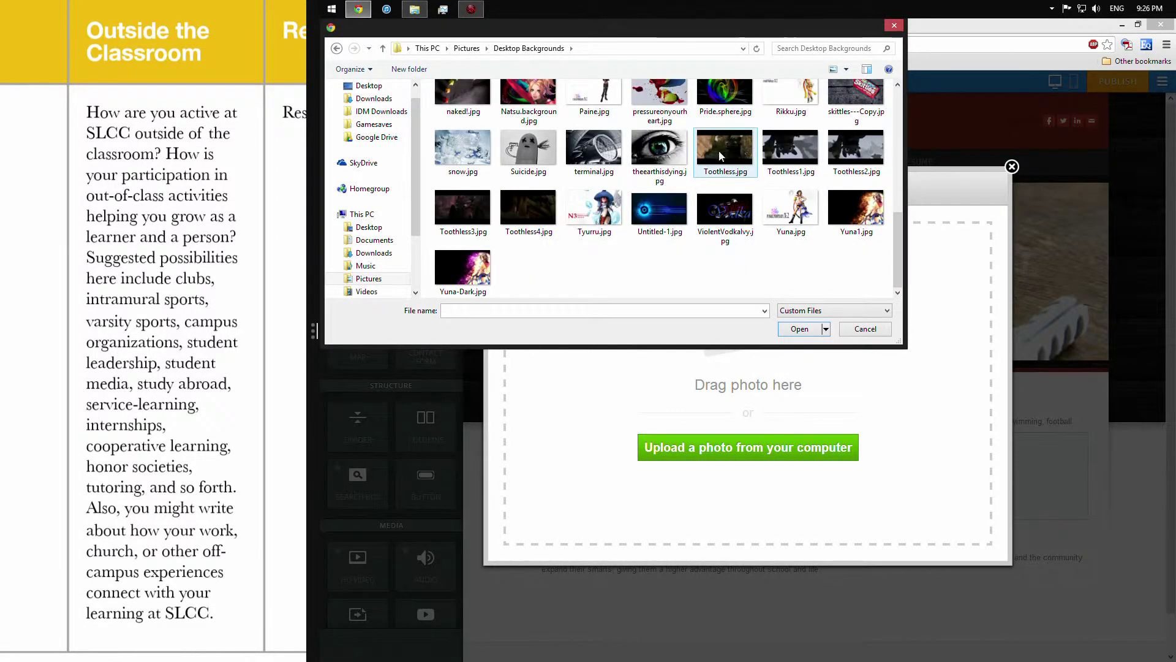
double_click(766, 146)
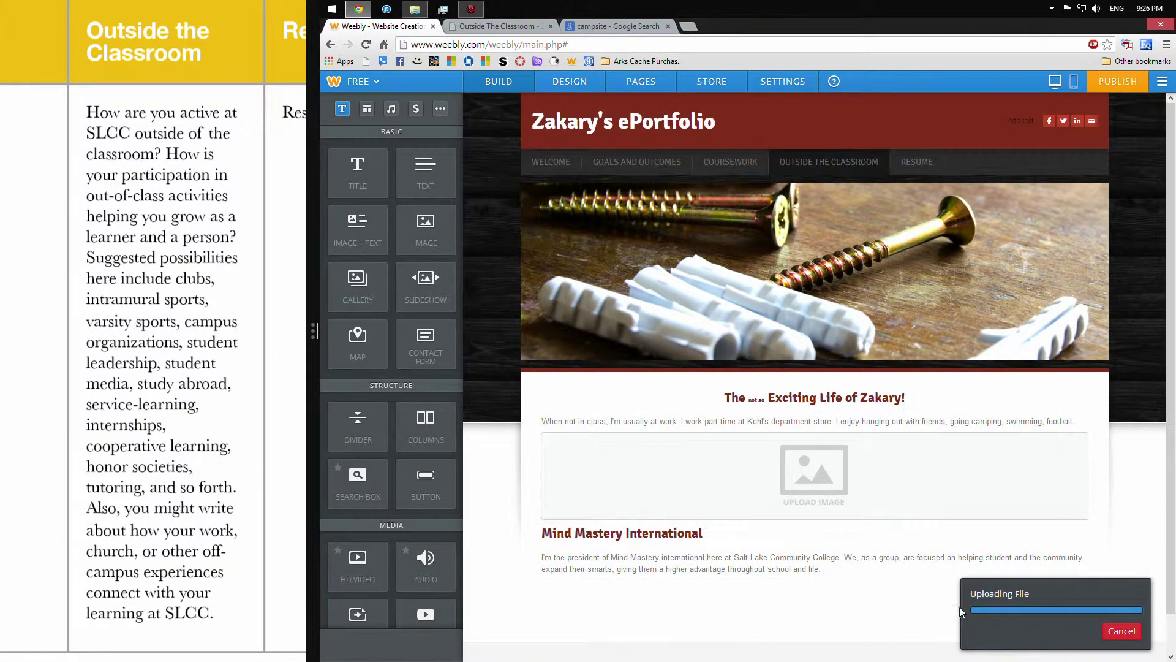
scroll(908, 520, down, 4)
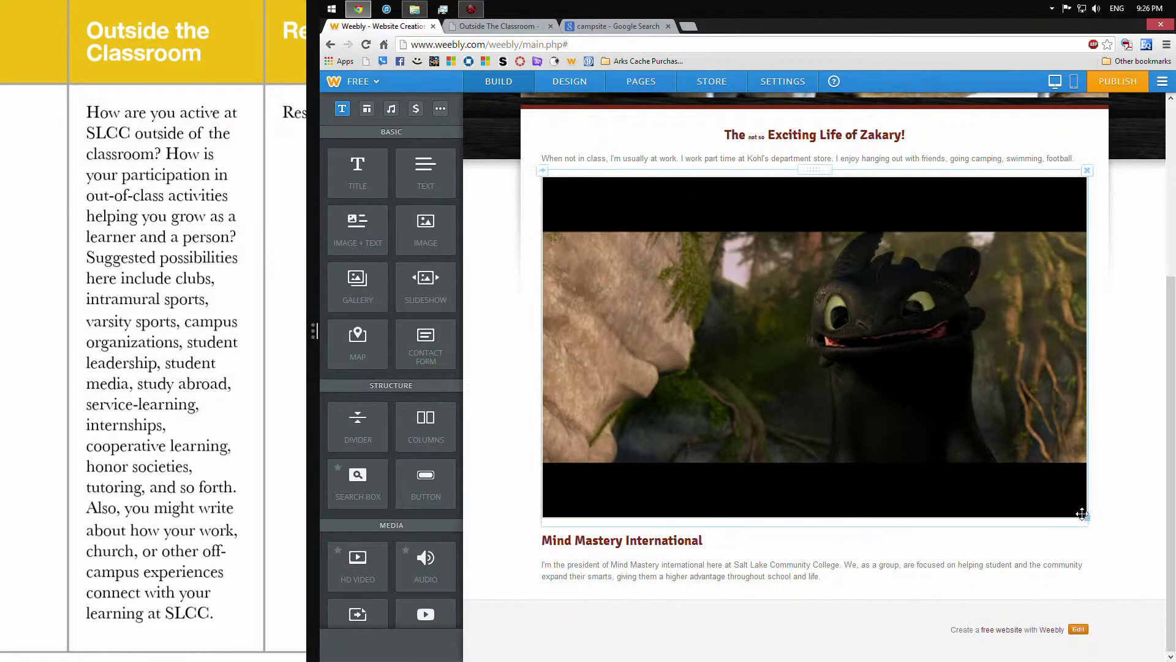
drag(1086, 518, 986, 518)
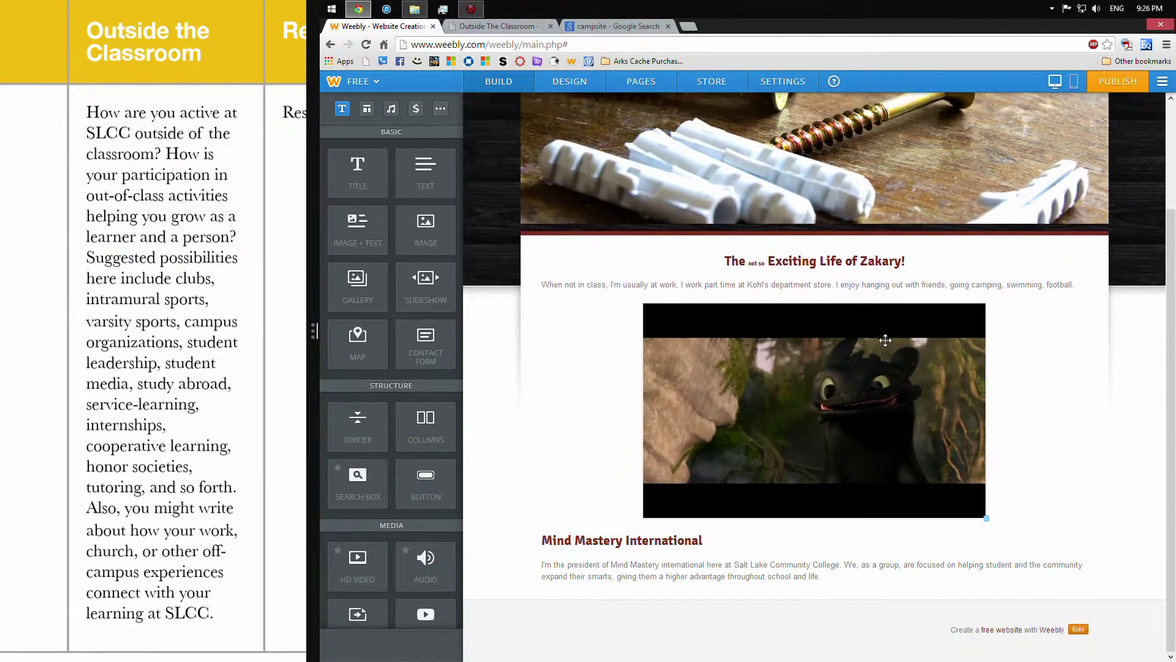
Try the left and right alignments on the picture, restore centre alignment, and view its link options without setting a link.
click(976, 309)
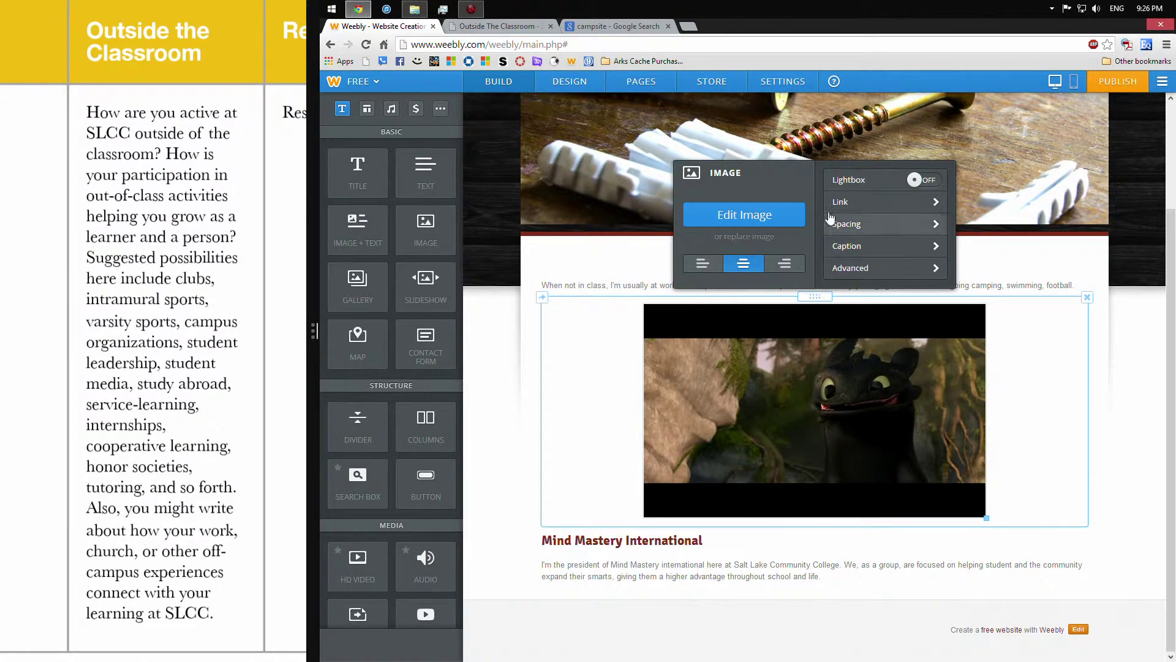
click(711, 267)
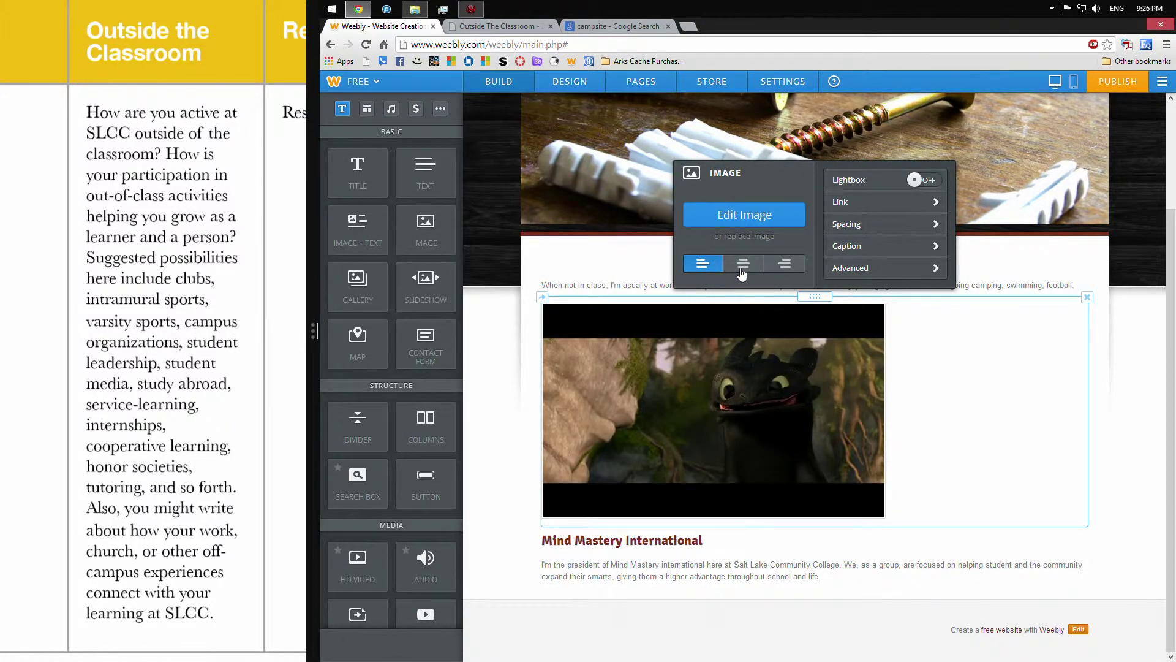
click(743, 263)
click(785, 264)
click(743, 263)
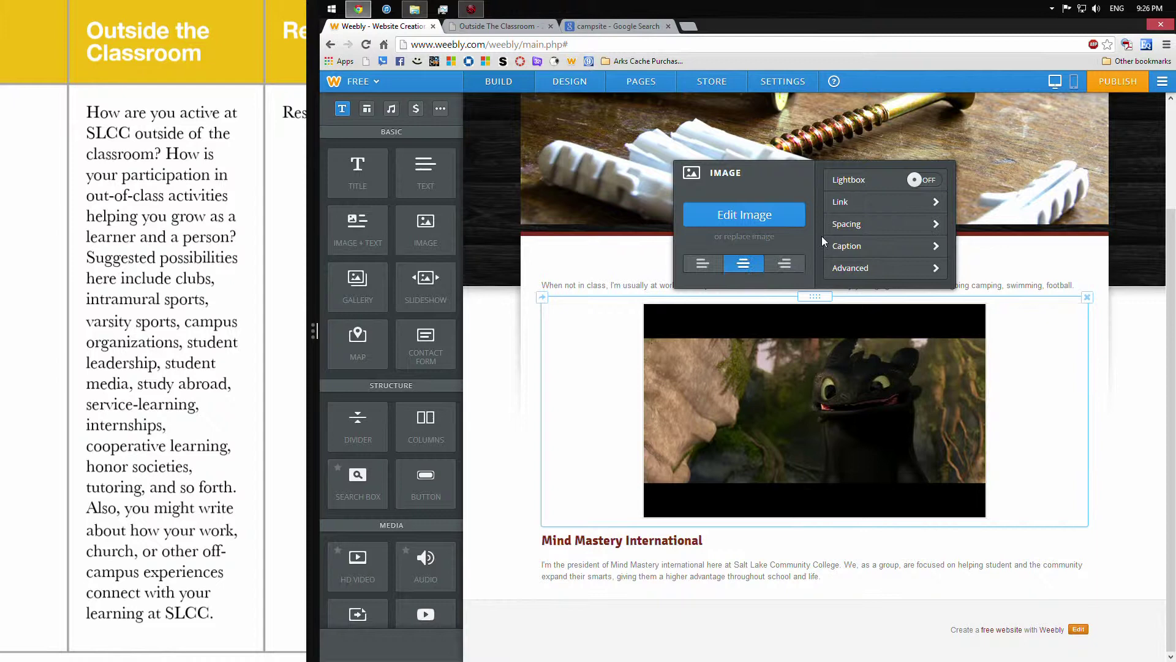
click(882, 205)
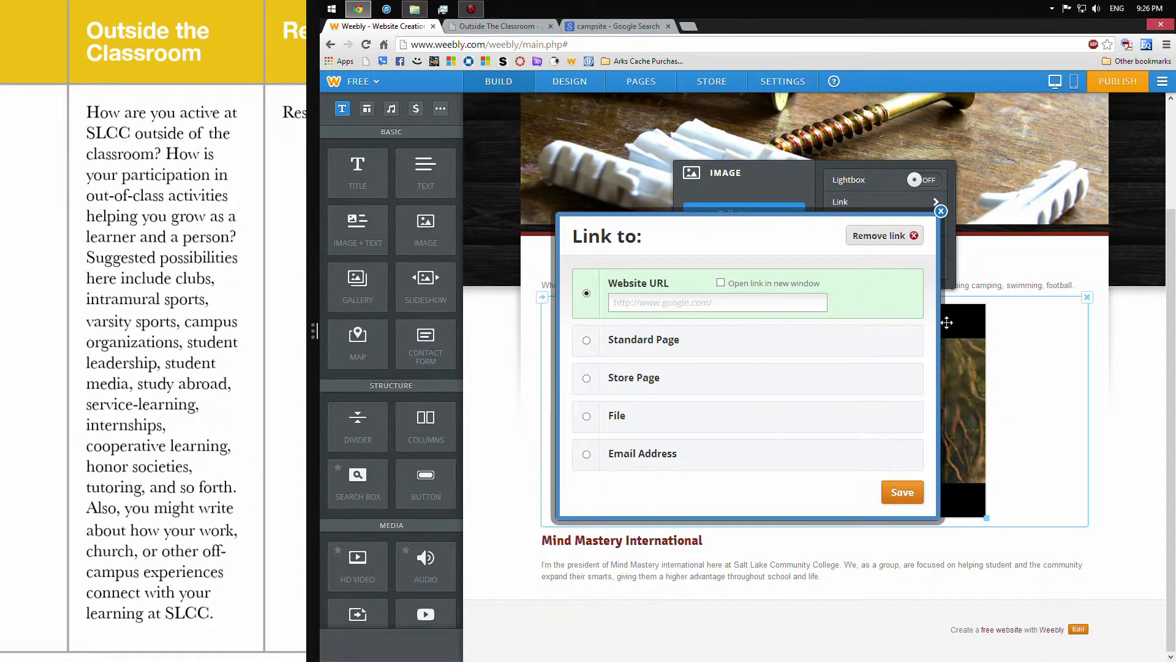
click(941, 211)
click(835, 619)
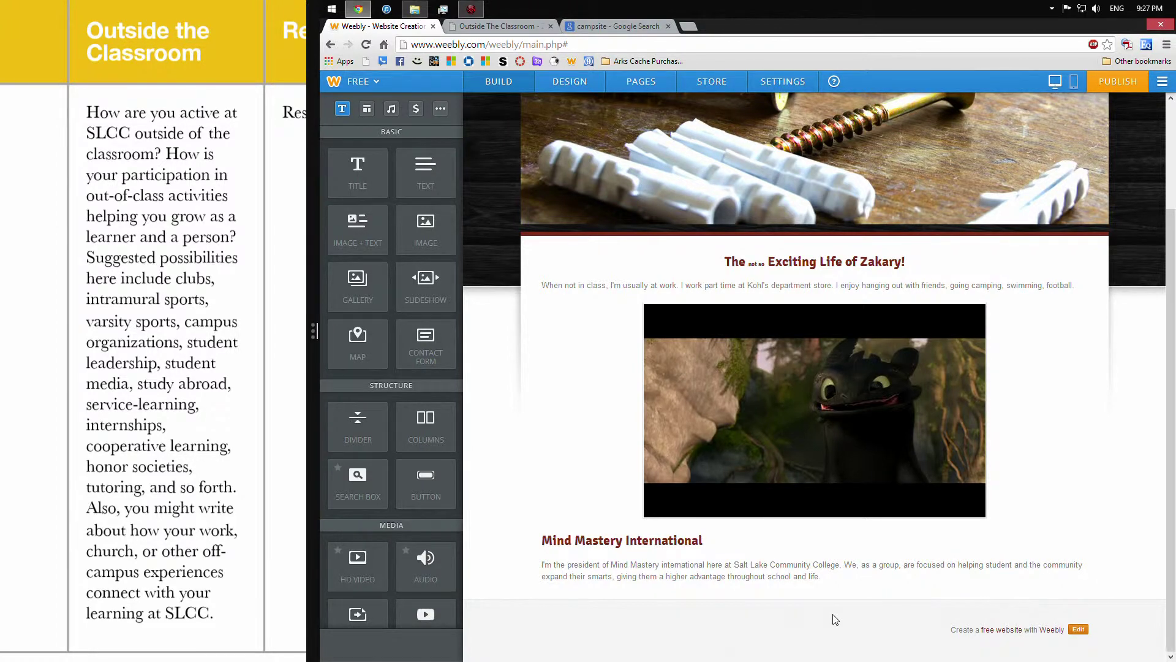
Open the Resume page for editing and add a centred title reading "Resume".
scroll(835, 619, up, 3)
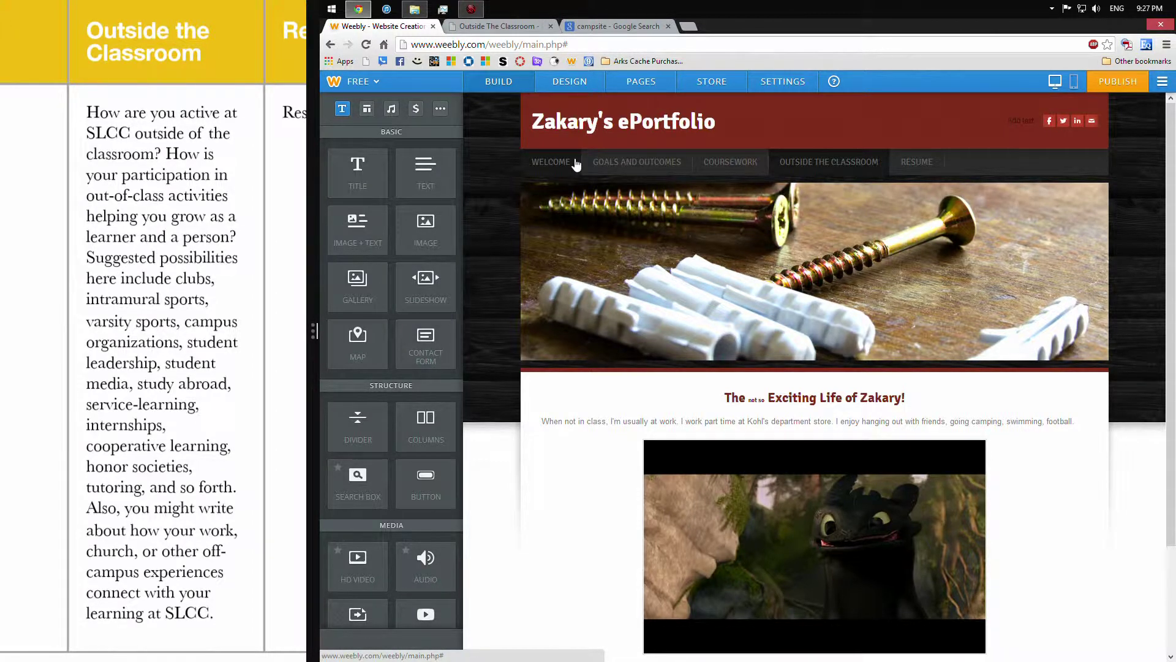
scroll(490, 293, down, 2)
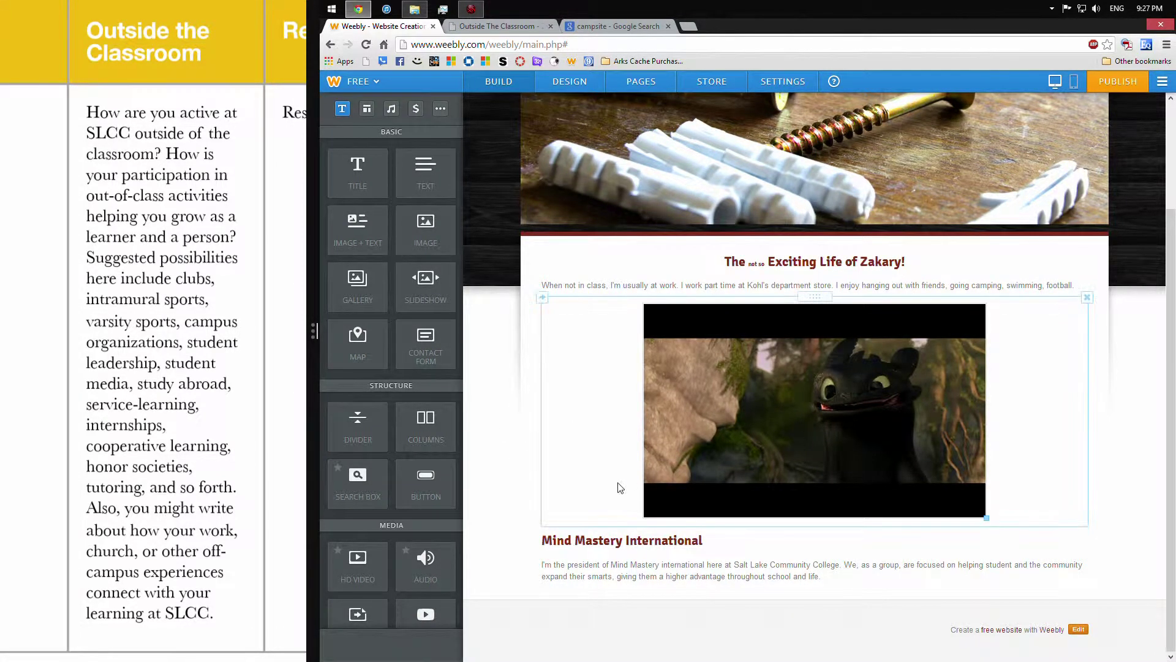
scroll(696, 314, up, 2)
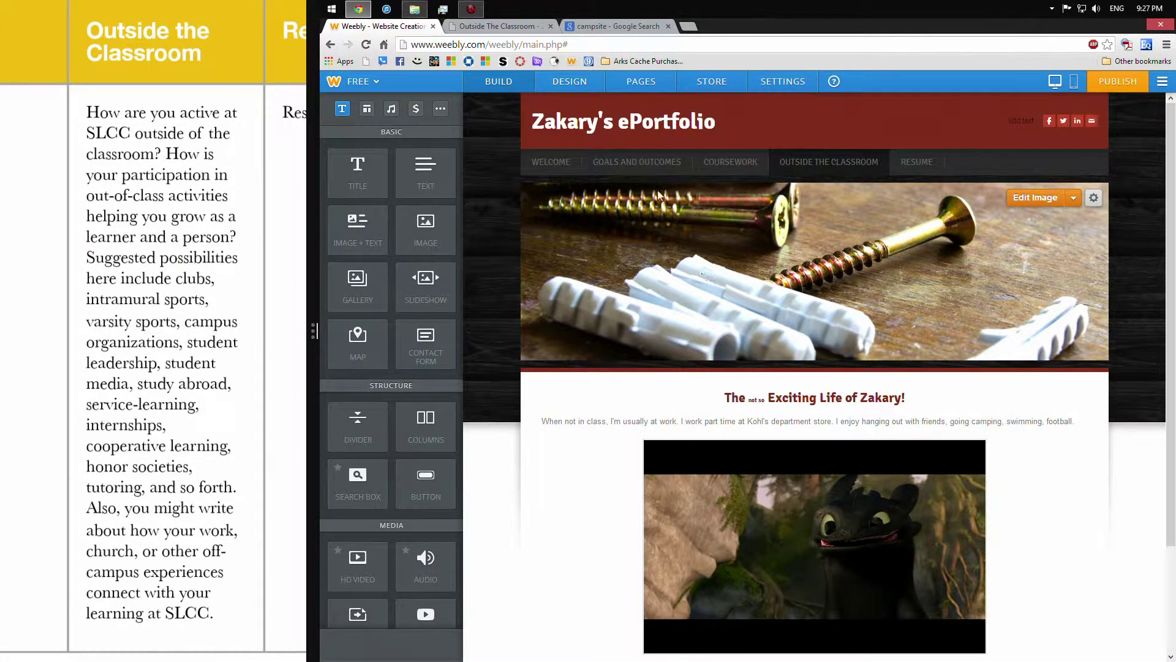
click(903, 170)
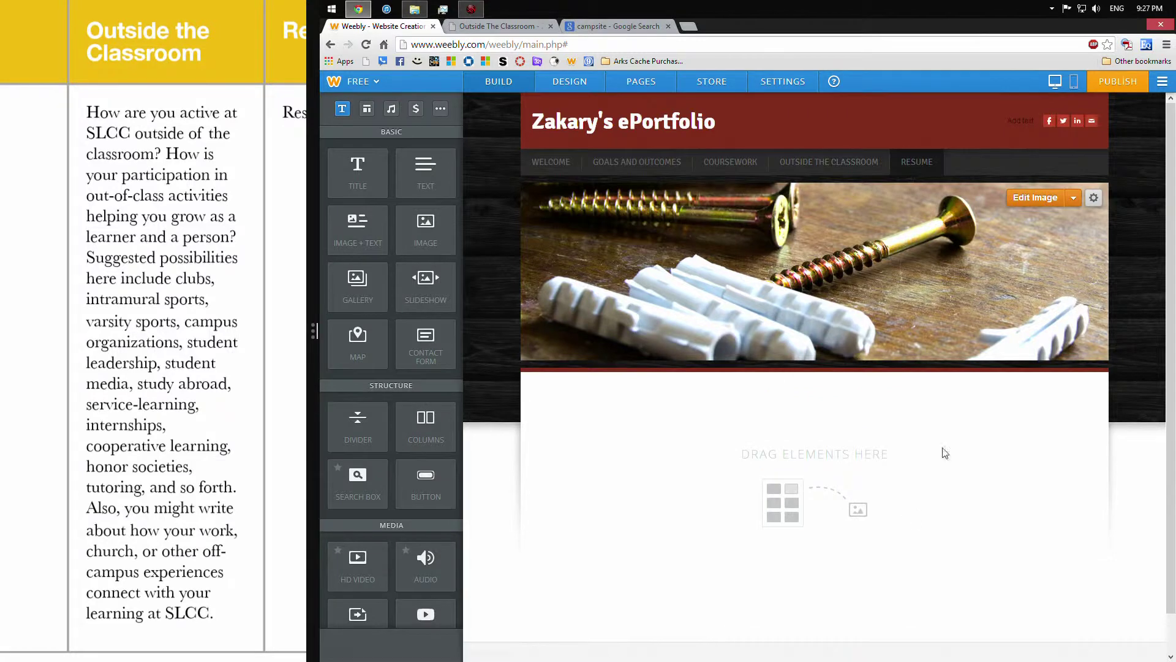
drag(370, 170, 777, 414)
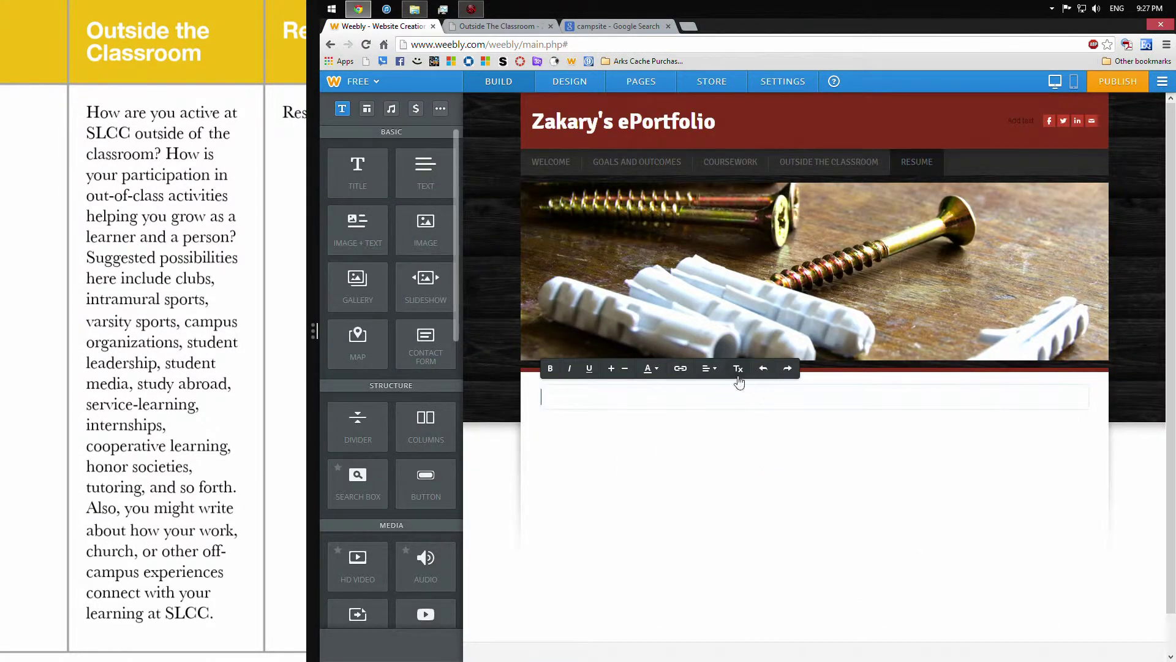
click(709, 368)
click(711, 410)
text(Resume)
click(831, 440)
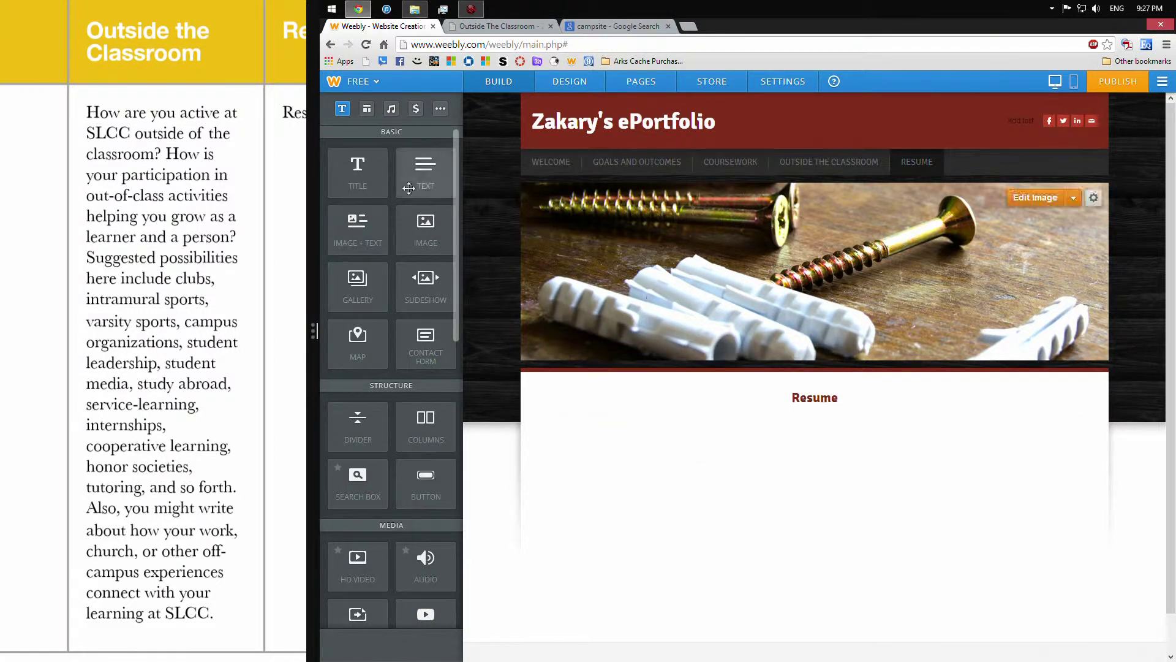
Add a centred text element below the Resume title.
drag(409, 187, 836, 442)
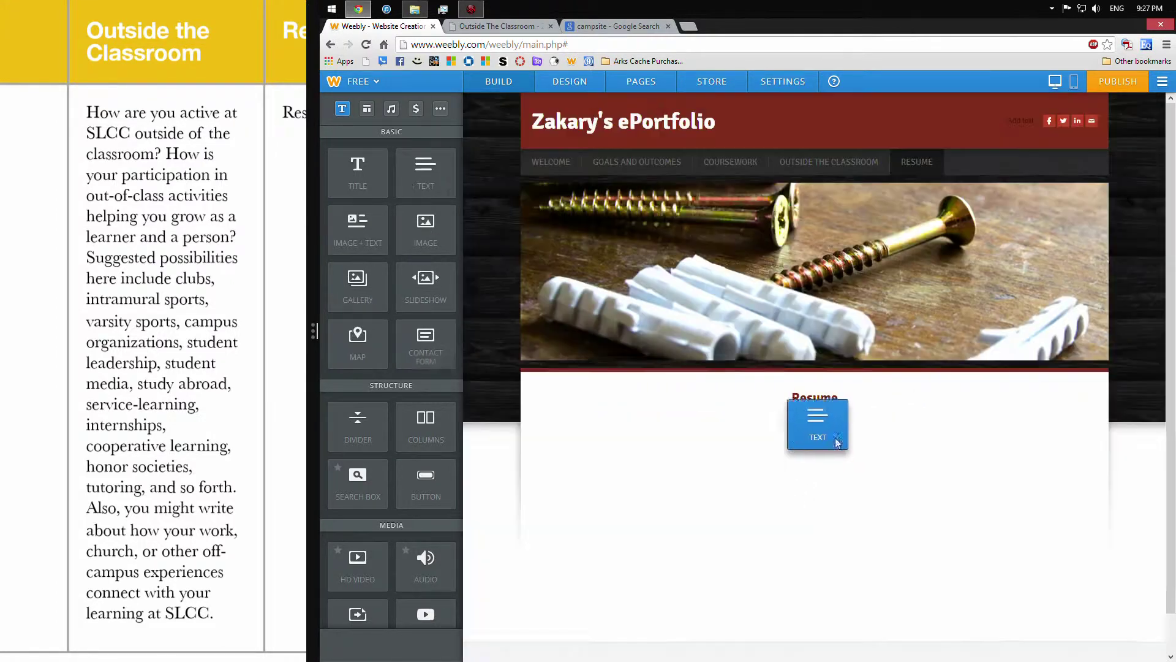
click(797, 420)
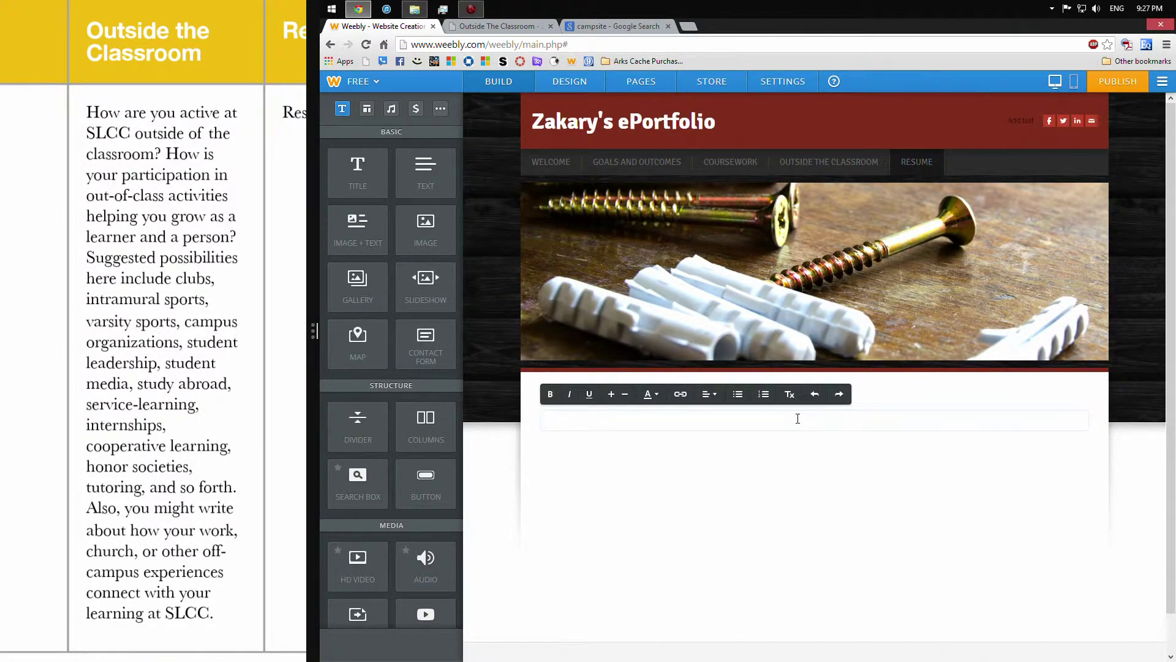
mouse_move(716, 396)
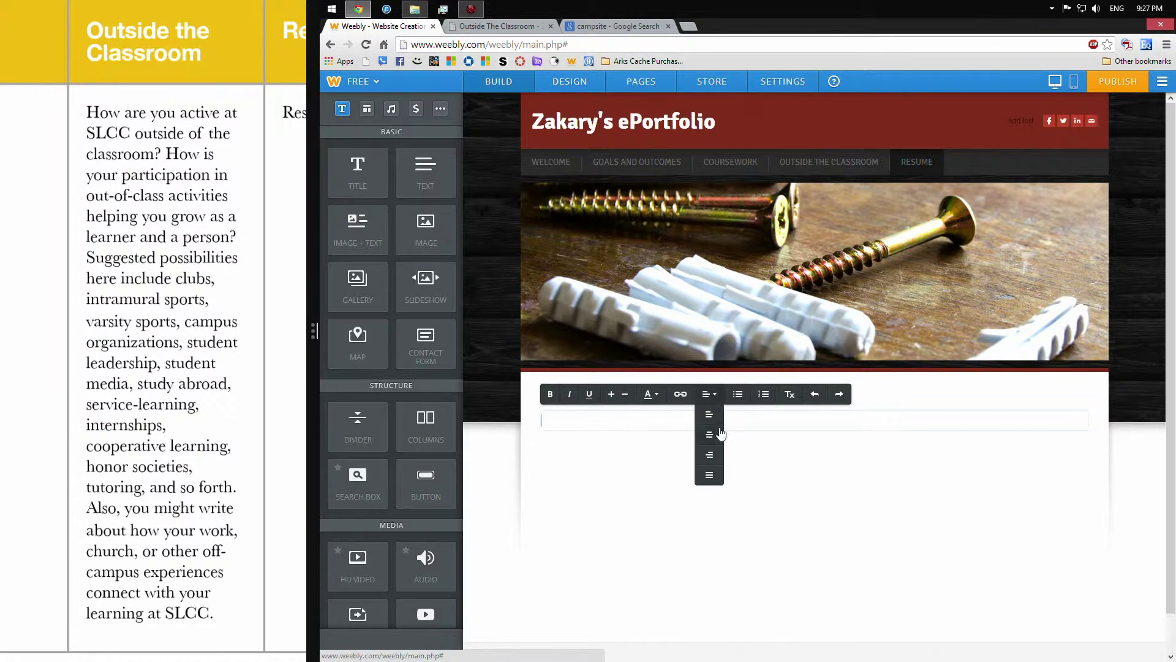
Copy the work-in-progress sentence and the "Click here to view my resumé." link from the finished portfolio's Resumé page into the new text element.
click(500, 27)
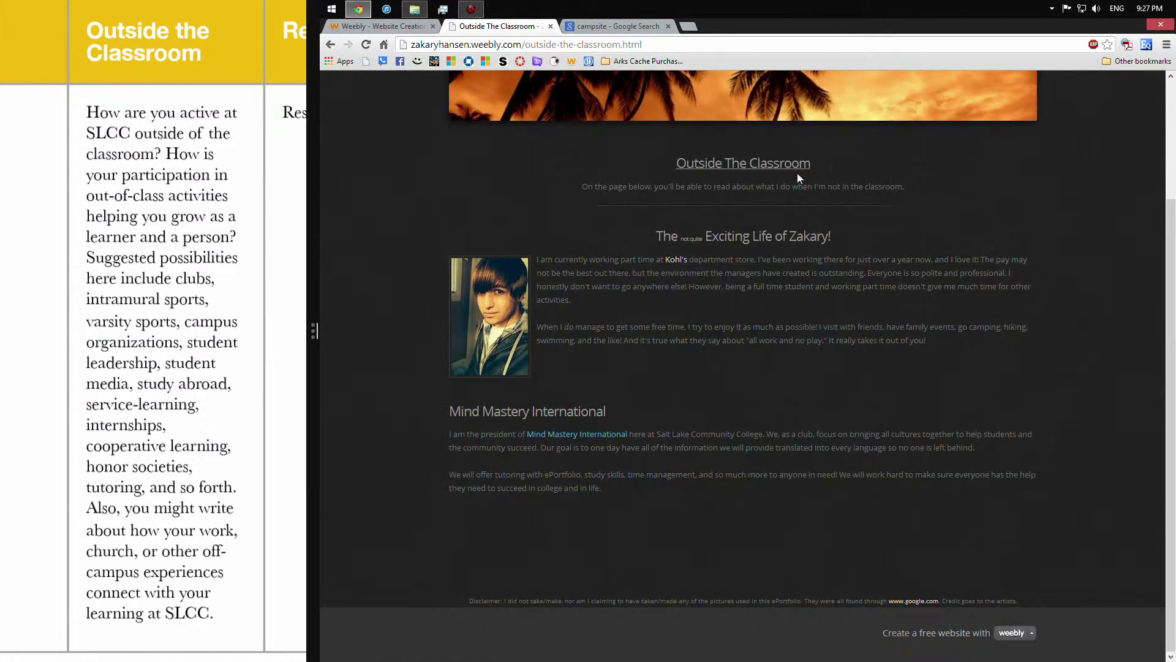
scroll(796, 178, up, 3)
click(1016, 131)
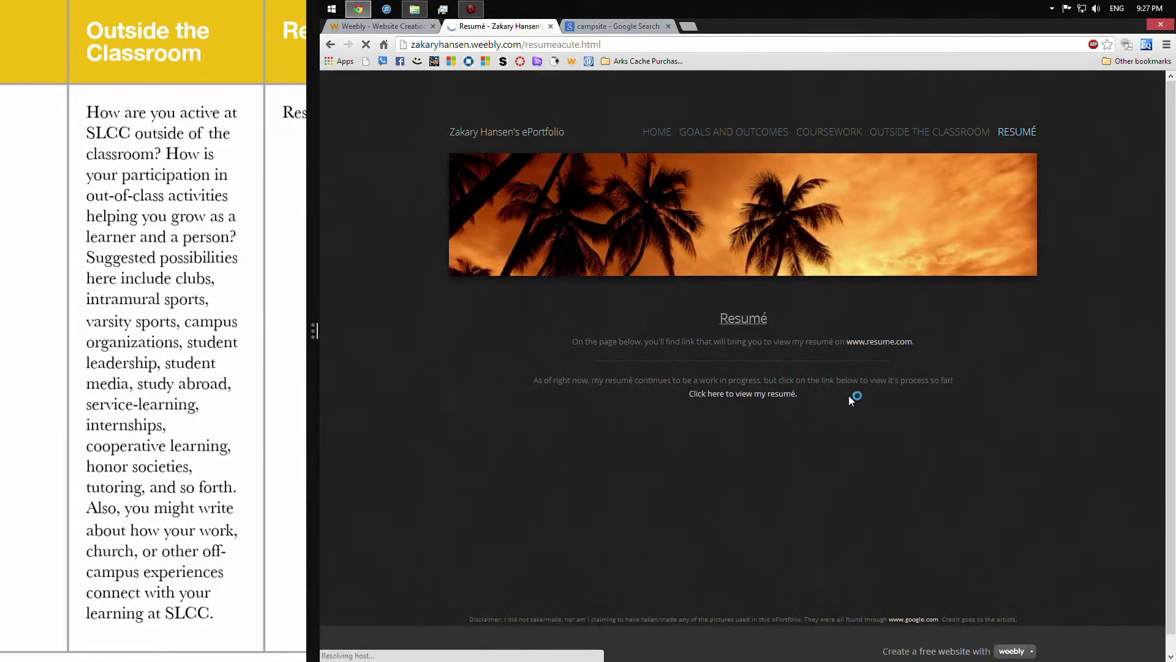
drag(813, 395, 545, 379)
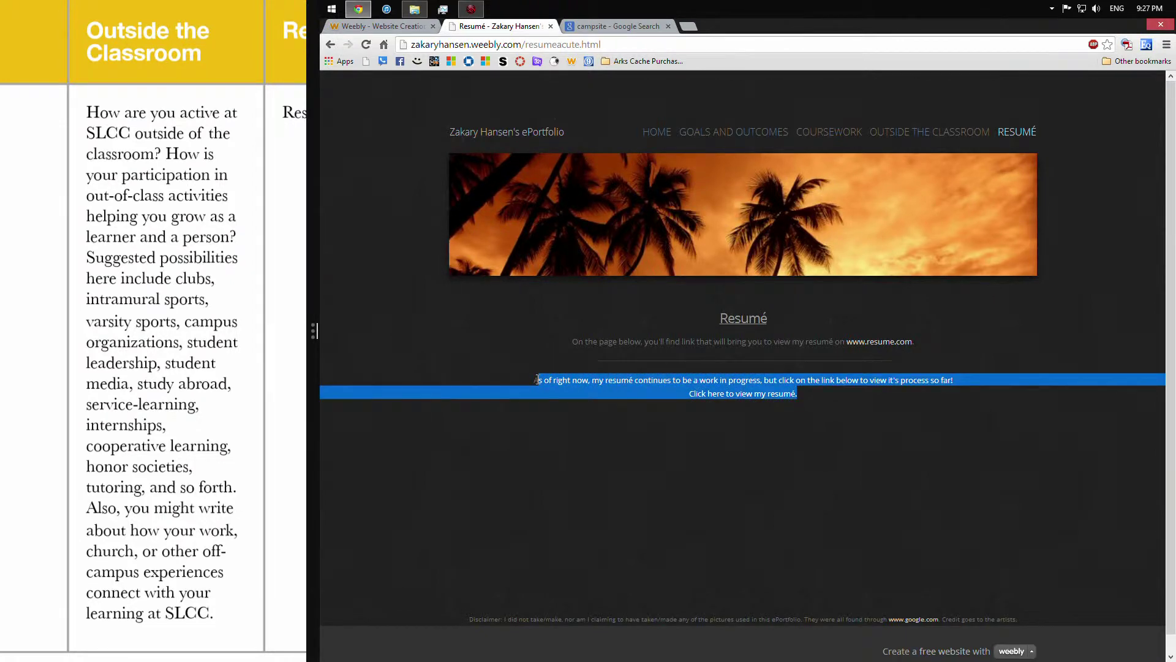
click(359, 26)
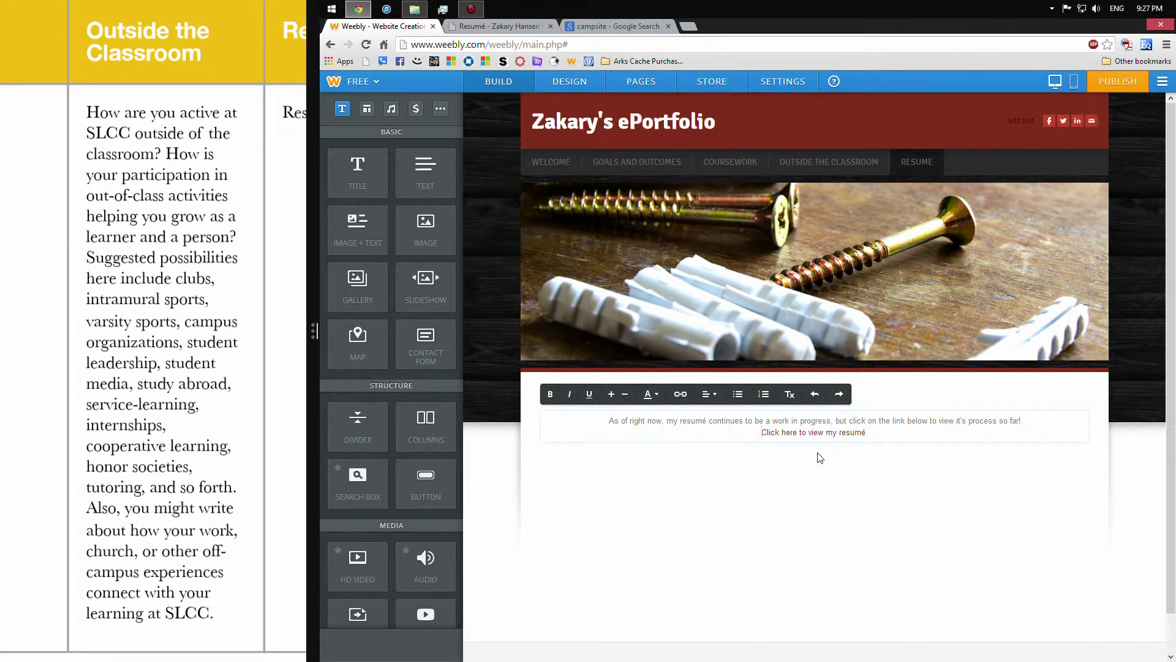
click(856, 433)
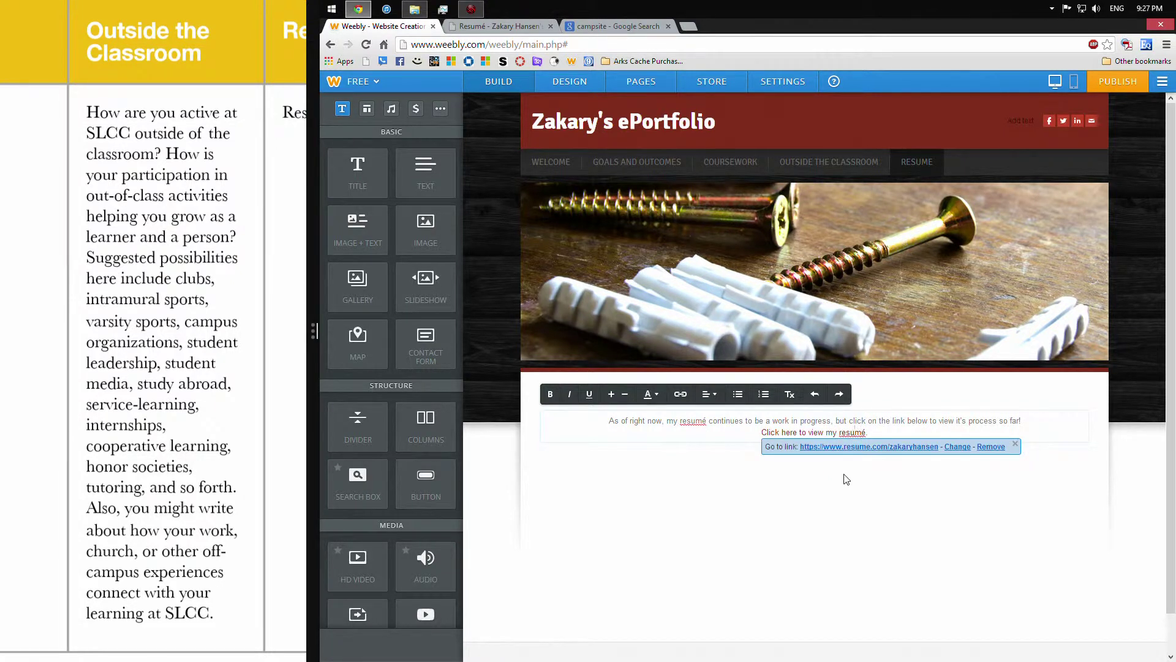
click(845, 481)
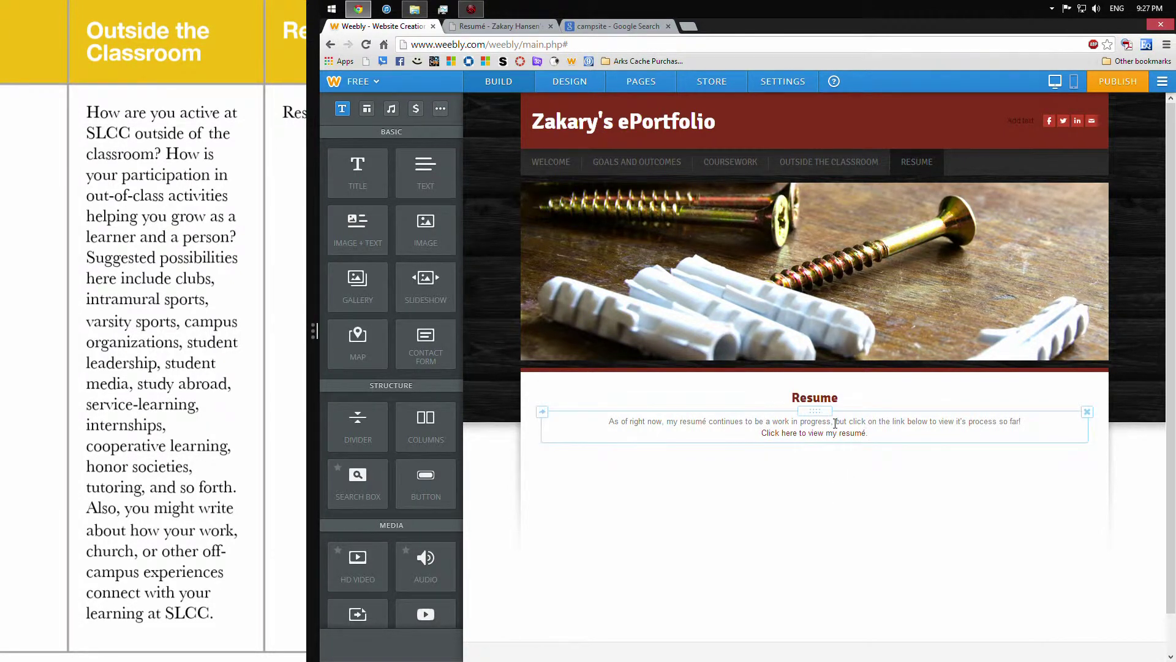
Remove the copied web link from the "Click here to view my resumé." text below the Resume title.
click(811, 433)
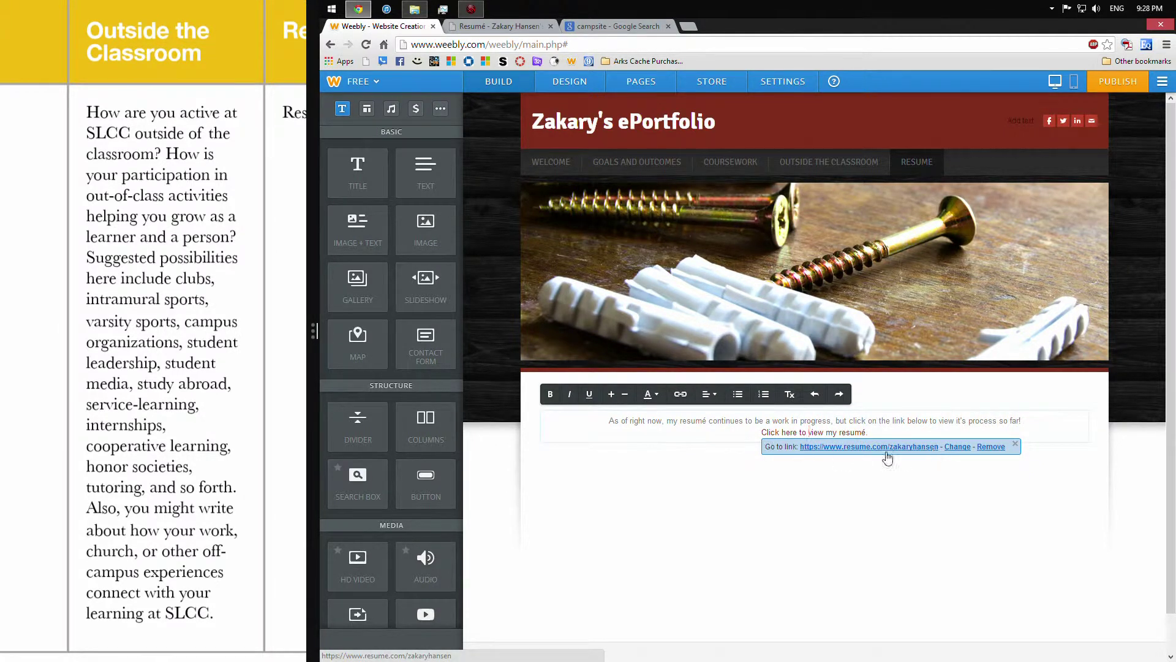
click(1015, 443)
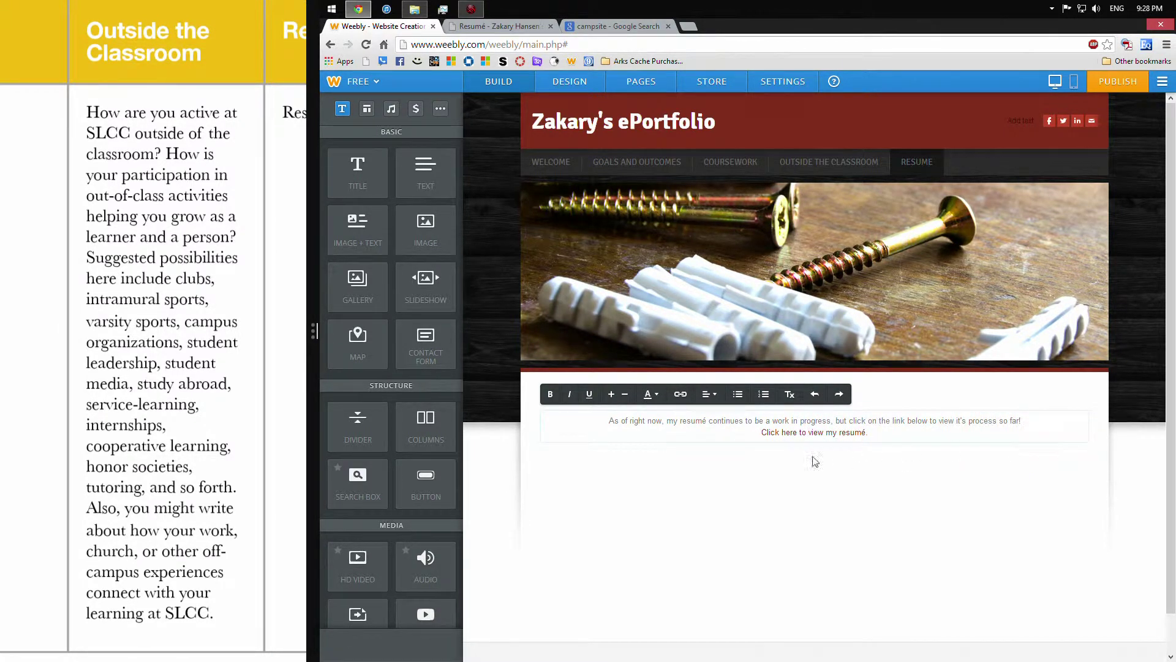
click(831, 431)
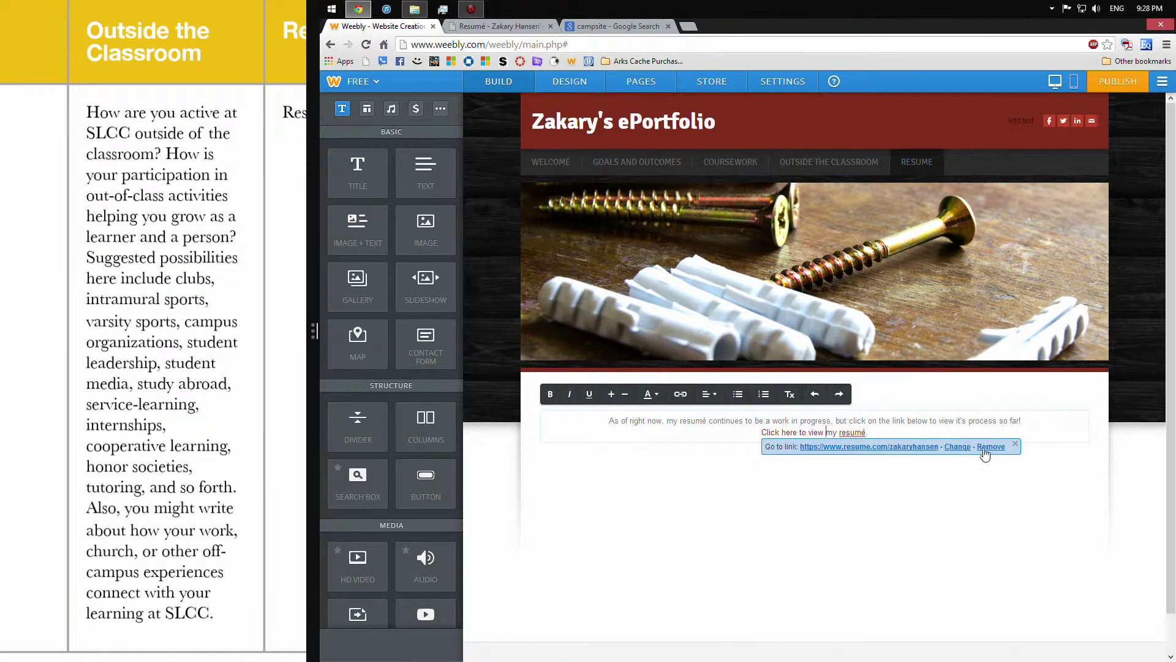
click(986, 448)
click(847, 465)
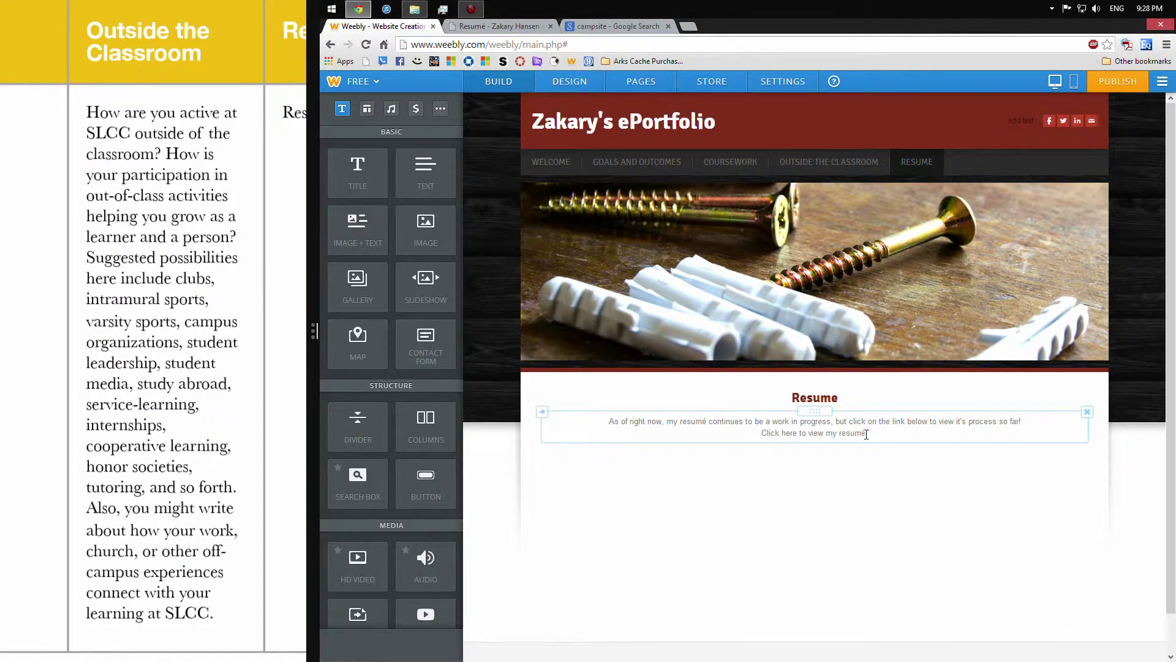
drag(867, 434, 756, 441)
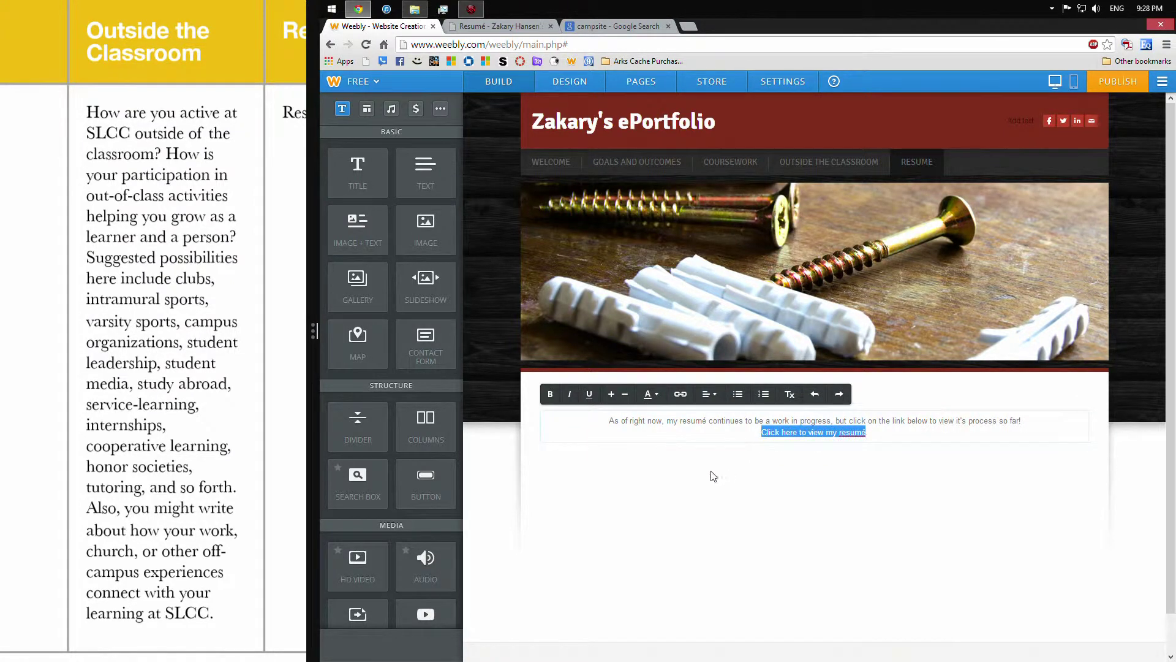
click(681, 395)
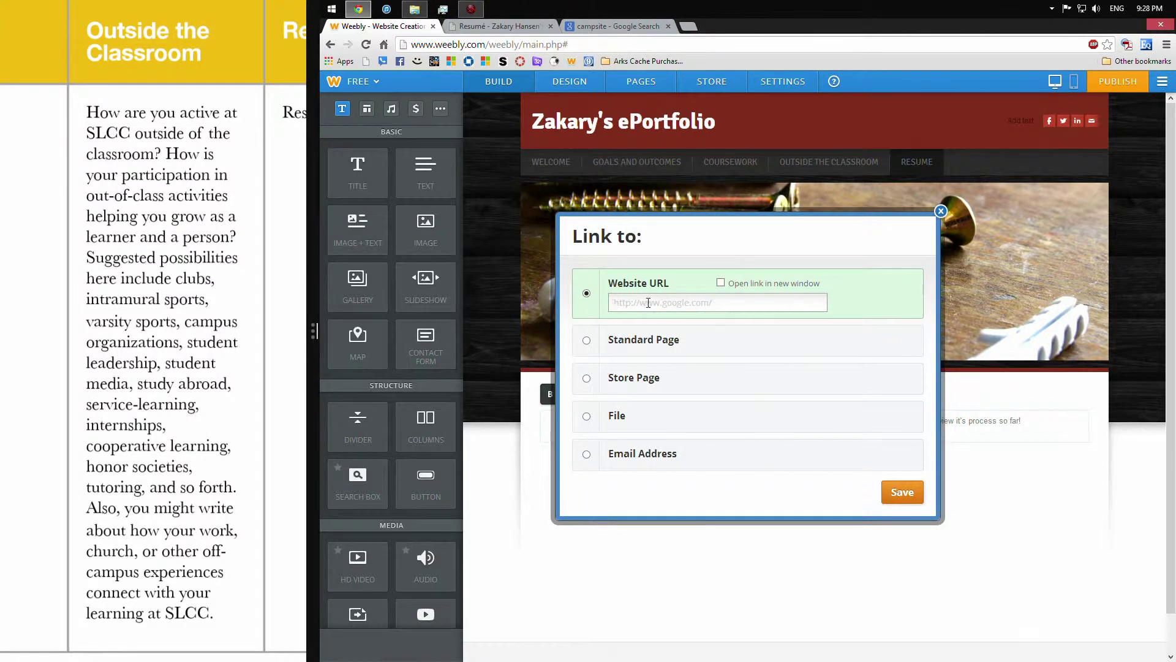
text(www.resume )
text(nsen)
click(518, 28)
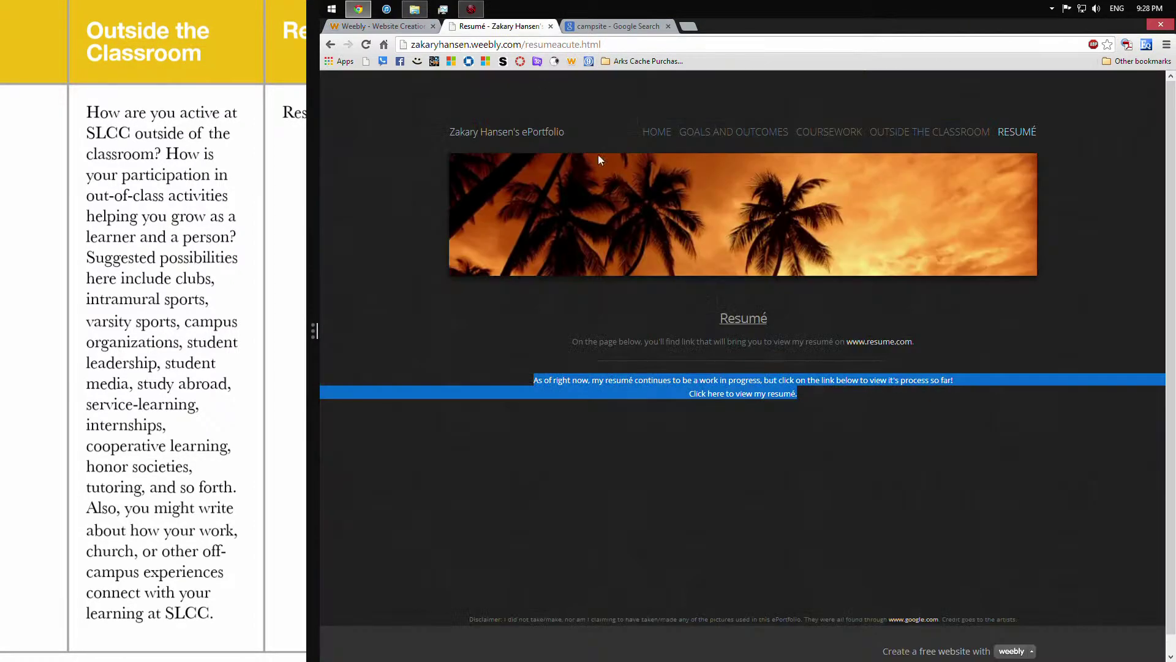
click(777, 394)
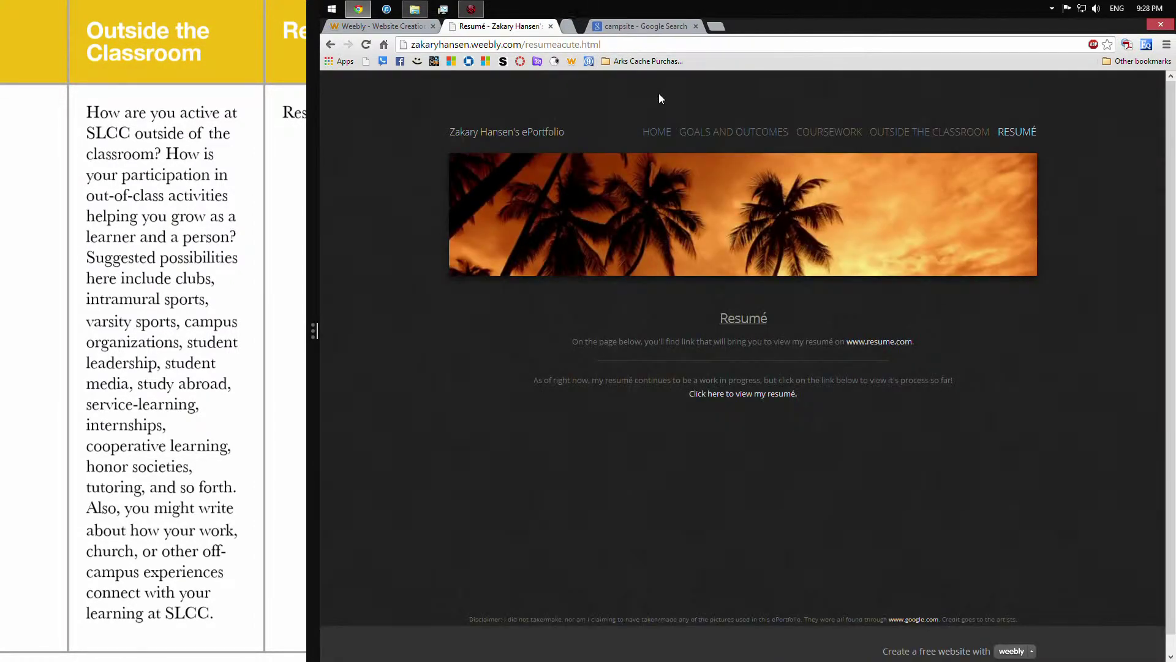
click(395, 29)
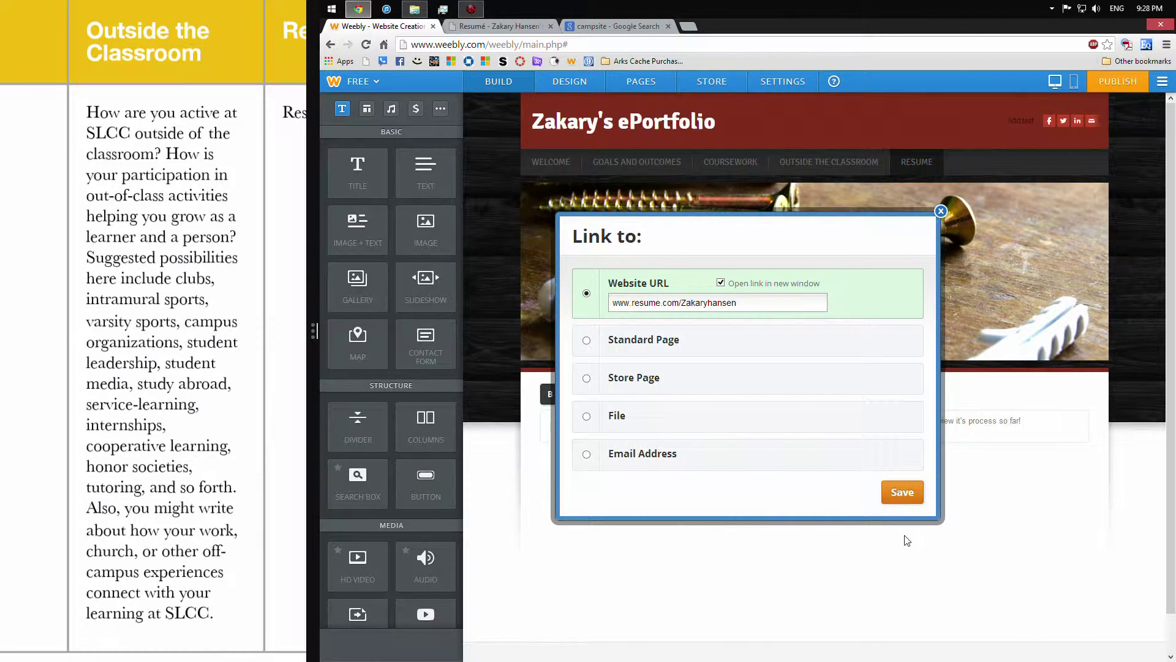
Capitalize the surname's initial in the website URL, save the link, and check its target on the résumé text.
click(715, 299)
key(BackSpace)
text(H)
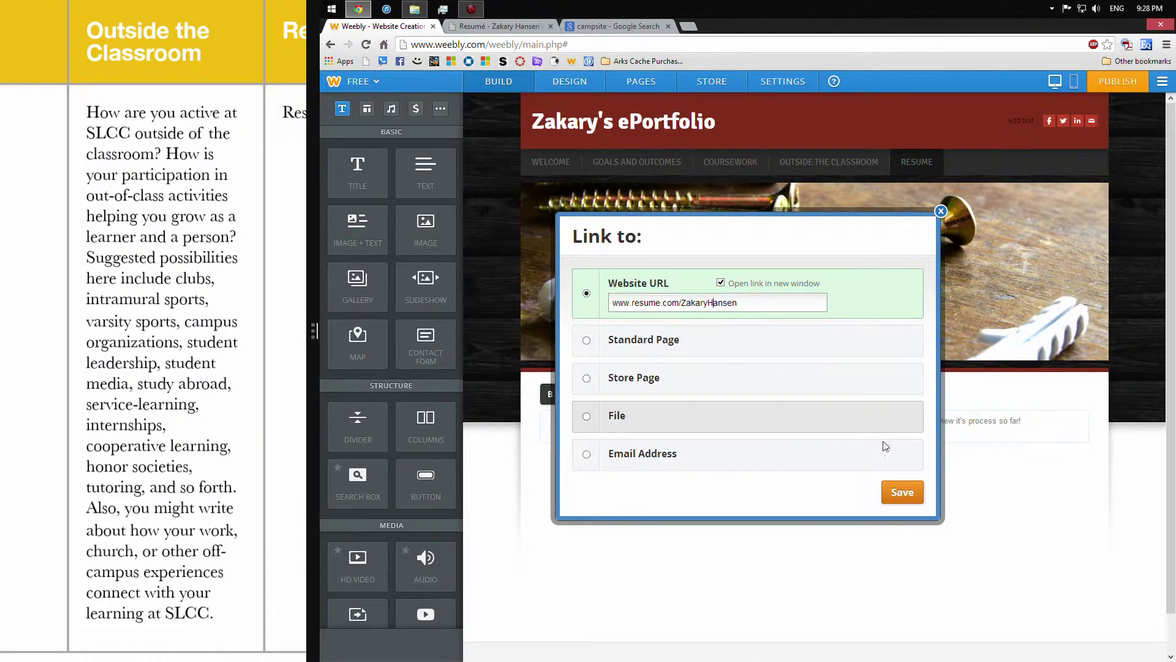
click(898, 497)
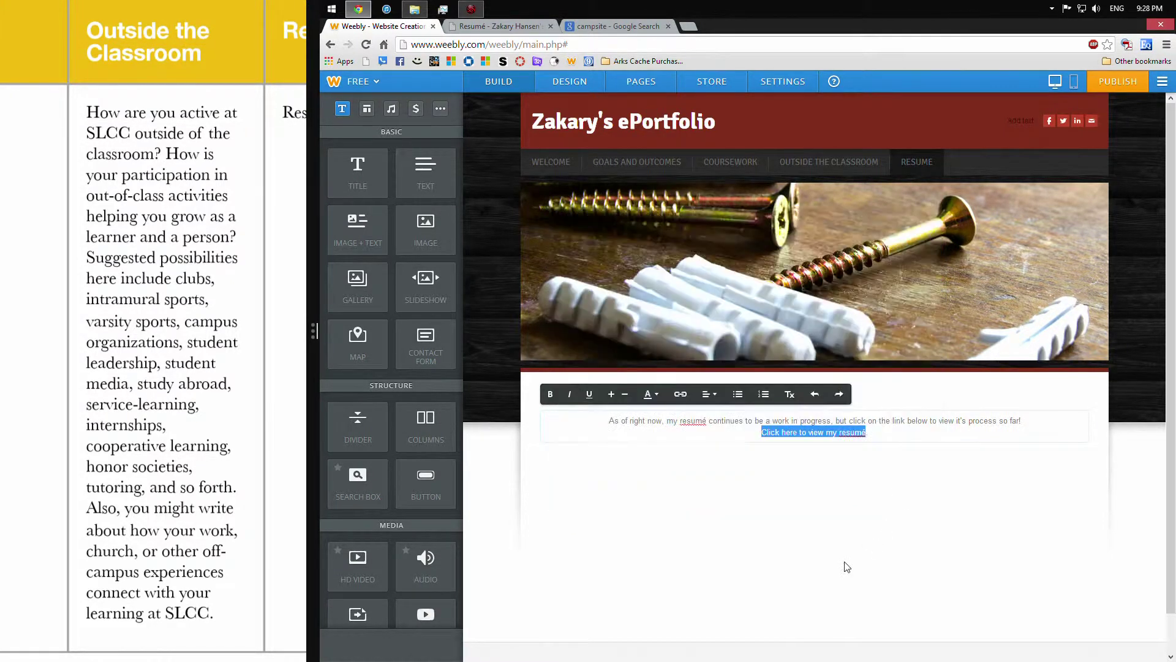
click(788, 431)
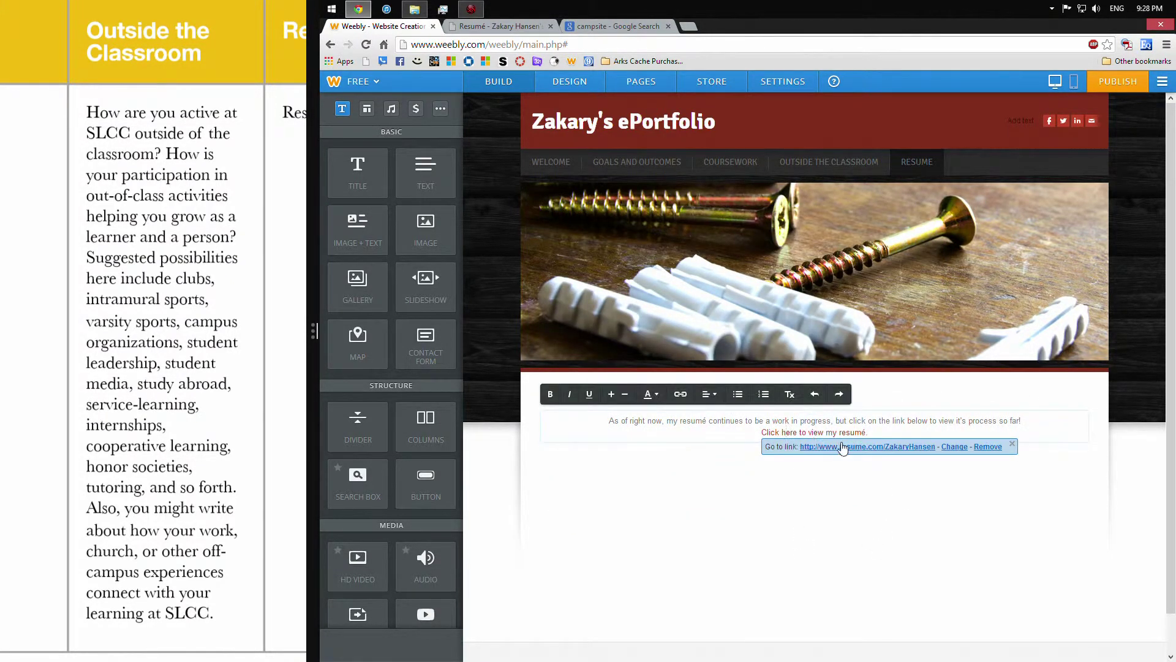
click(815, 565)
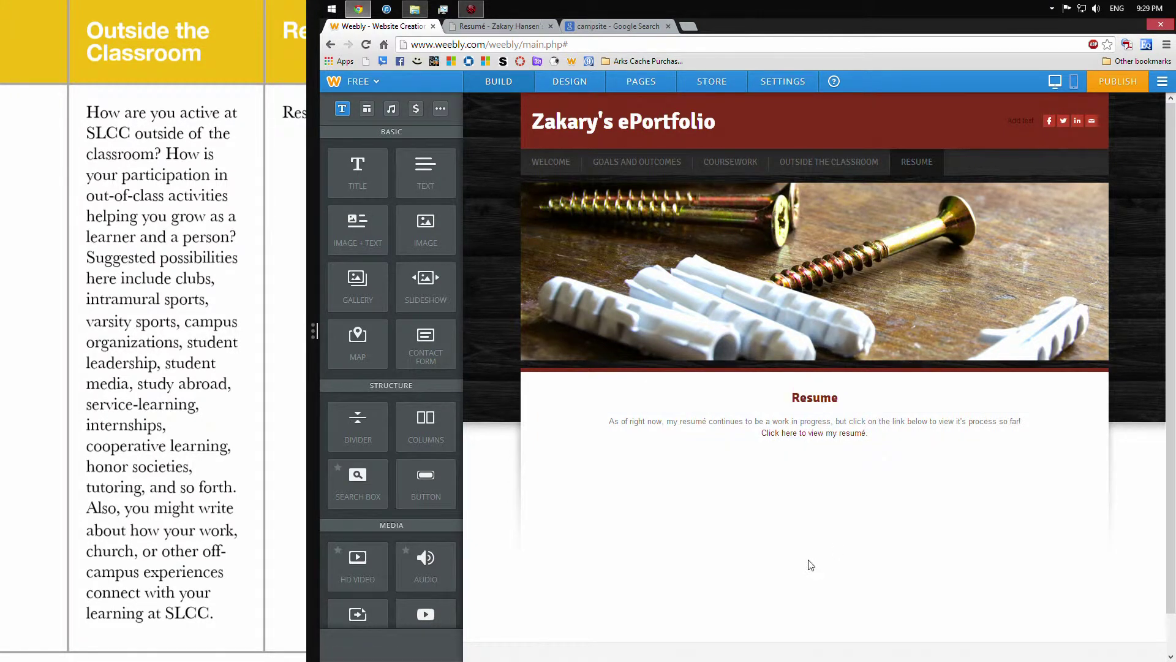